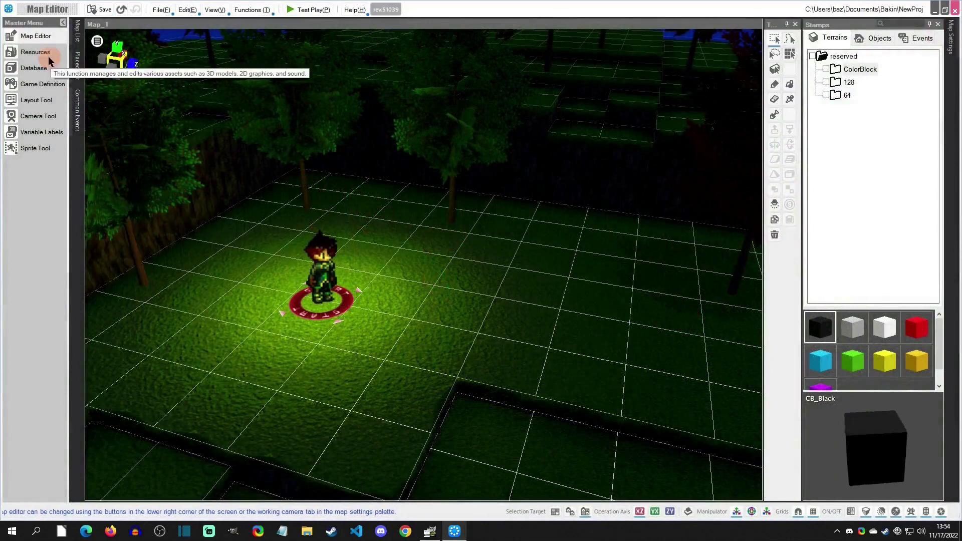
Import the Map Collection bonfire model sb_obj_outdoor035_bonfire01 into 3D Stamps.
left_click(44, 52)
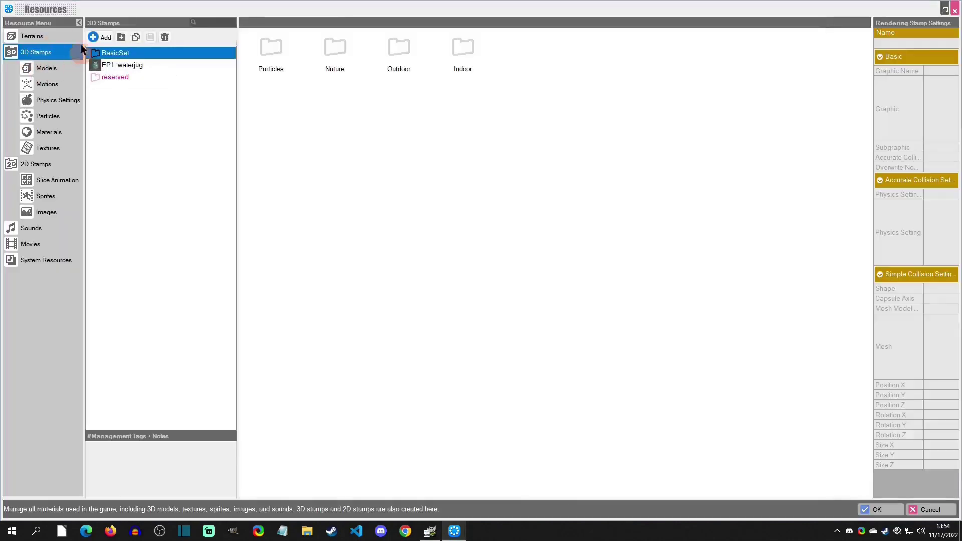
left_click(97, 34)
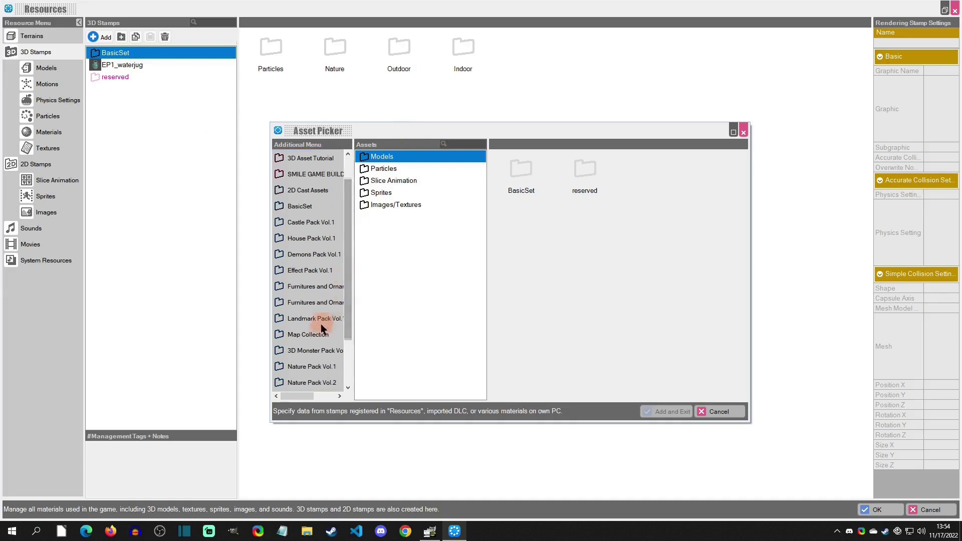
left_click(319, 336)
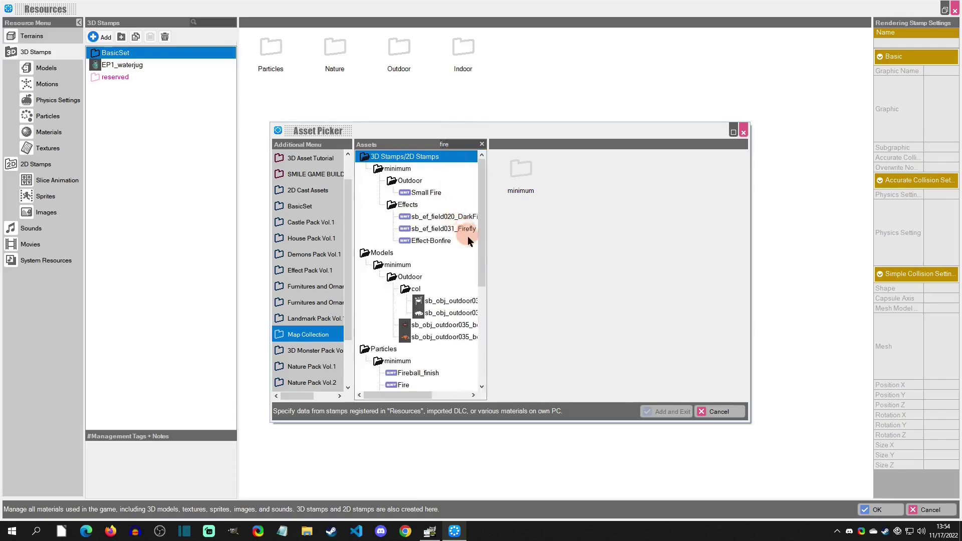
left_click(434, 335)
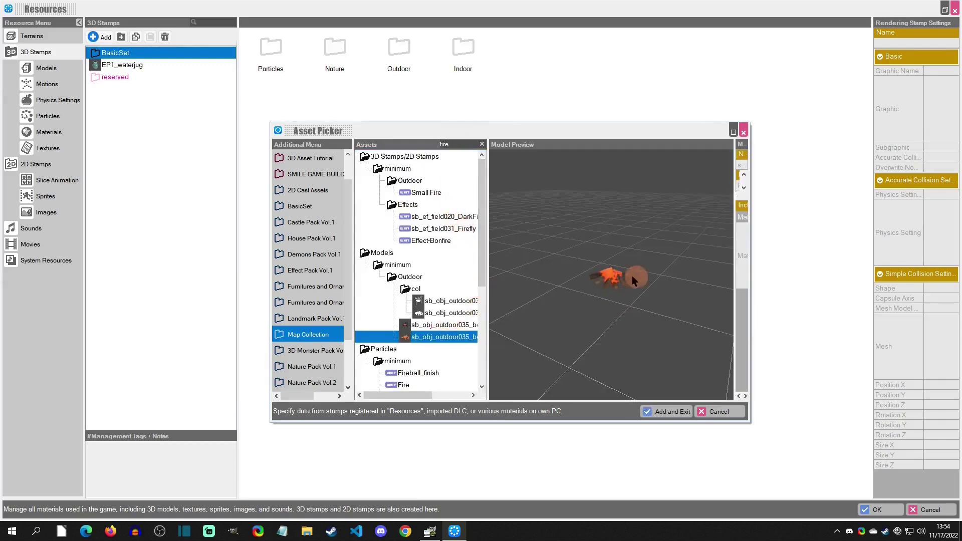
left_click(664, 412)
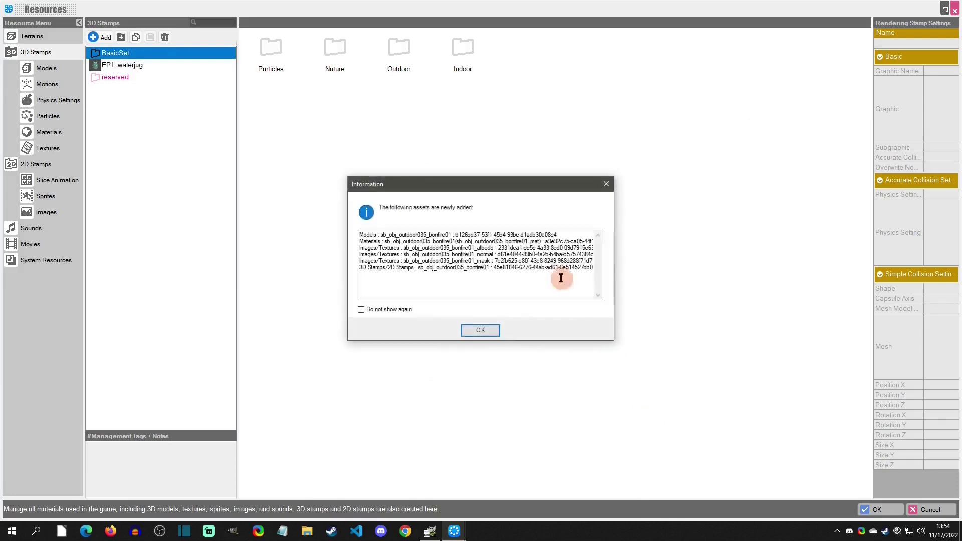
left_click(481, 331)
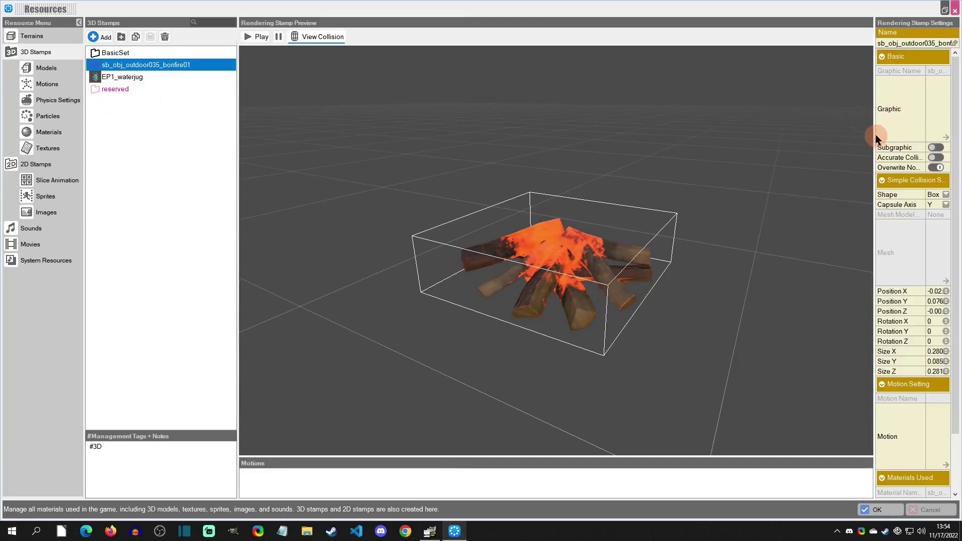
Enable subgraphics on the bonfire stamp, set Sub1 to BasicSet's Fire particle, and add Sub2.
left_click_drag(875, 133, 838, 133)
left_click(901, 148)
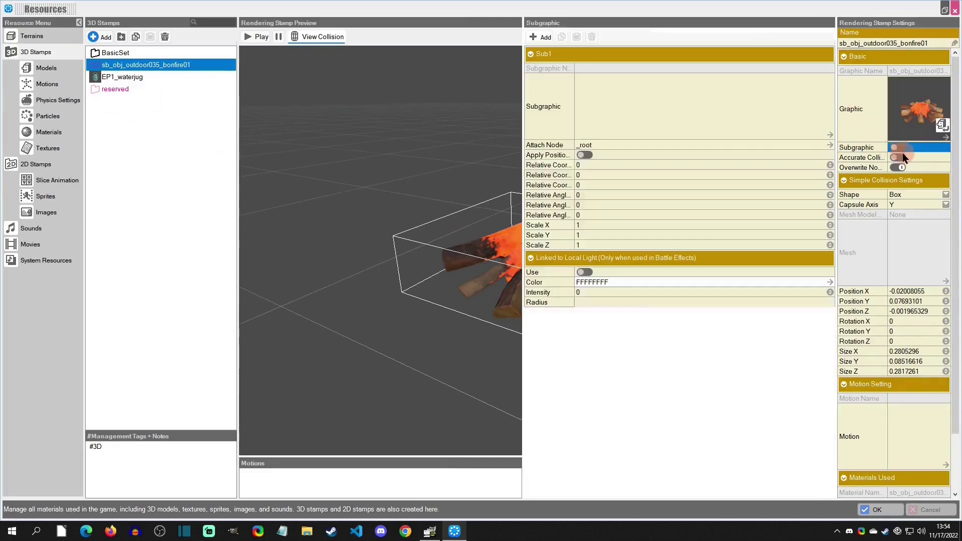
left_click(583, 125)
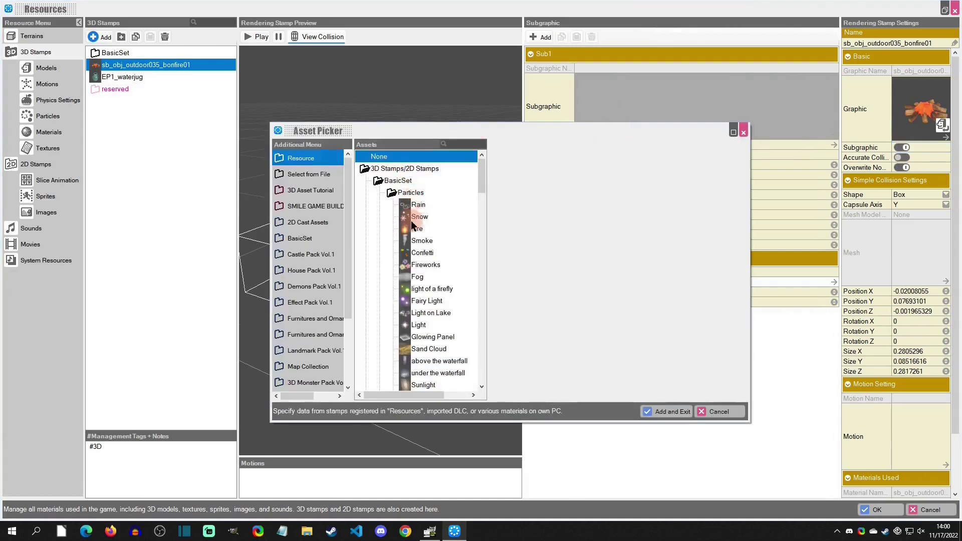
left_click(417, 229)
left_click(667, 412)
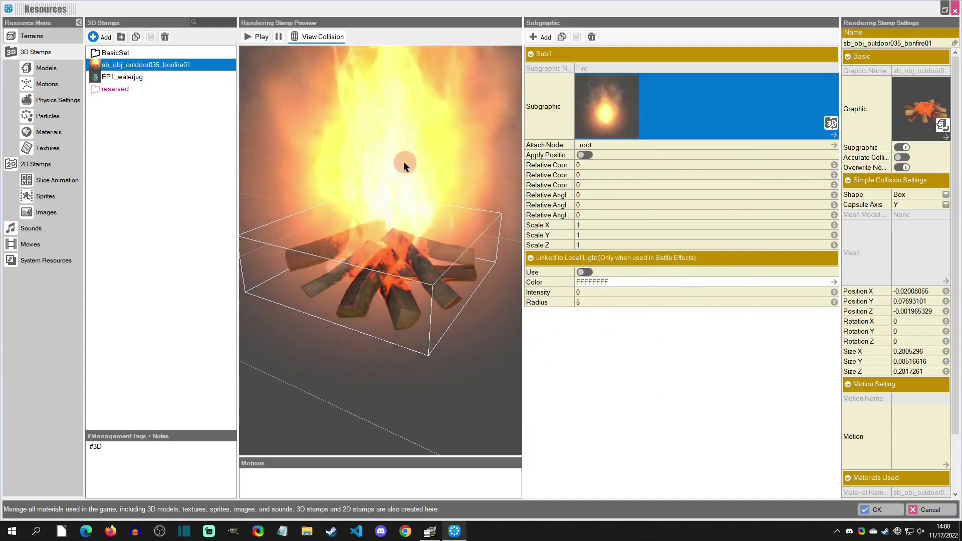
left_click(414, 226)
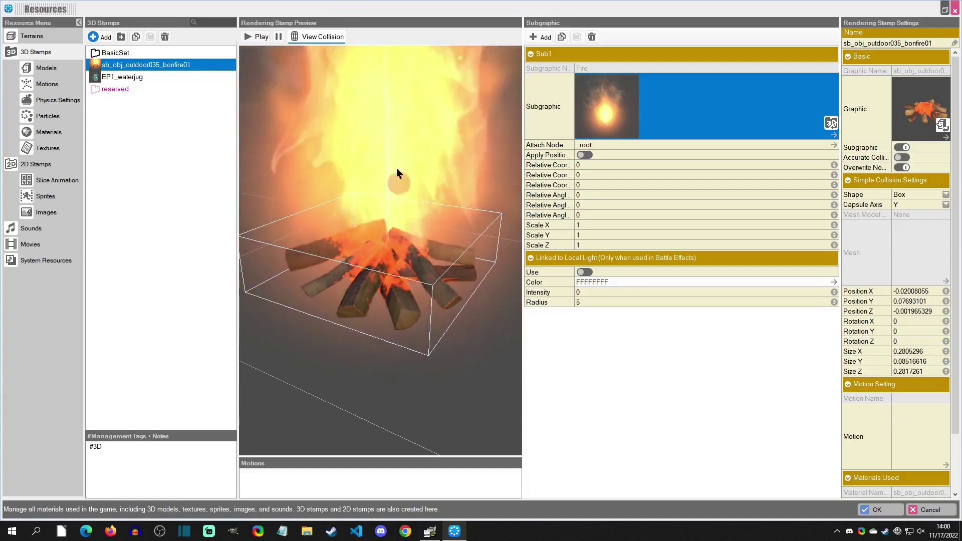
left_click(394, 205)
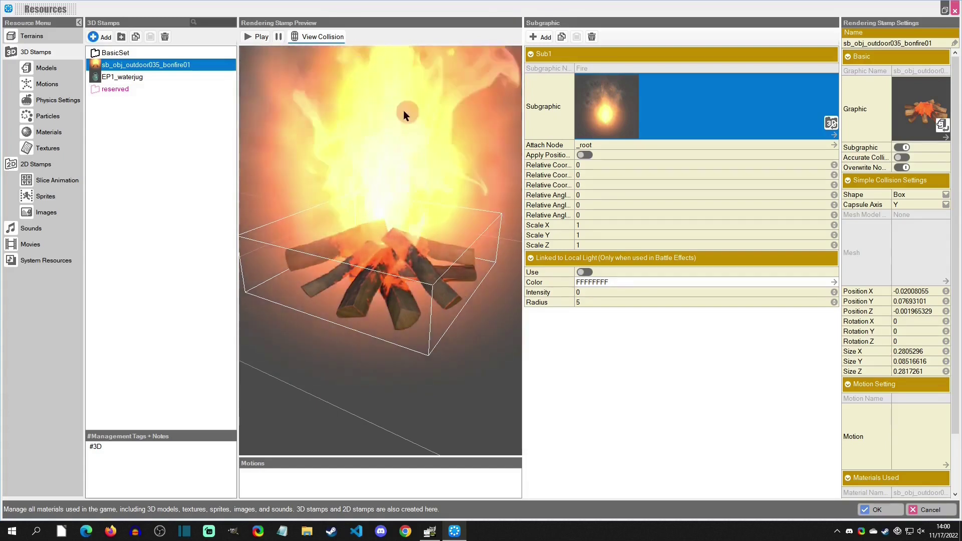
left_click(556, 330)
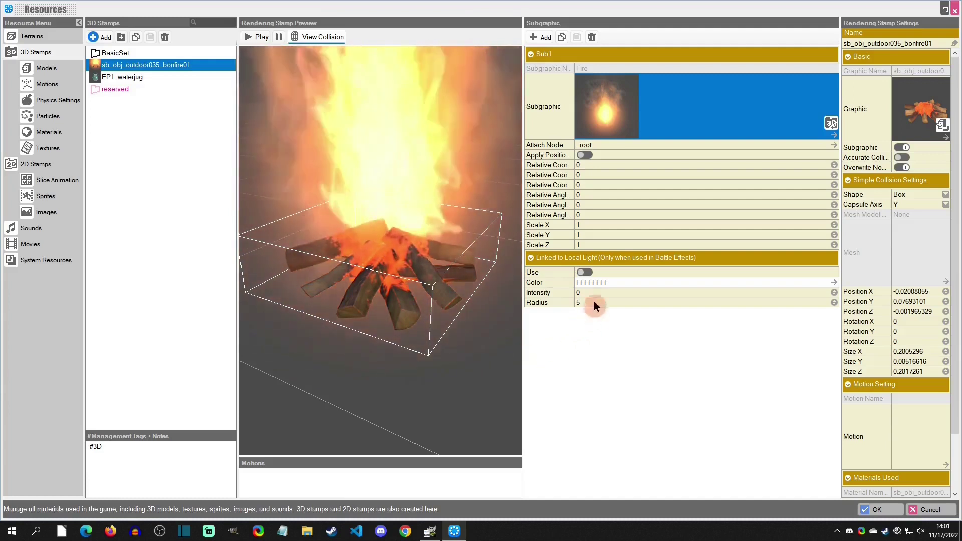
left_click(572, 103)
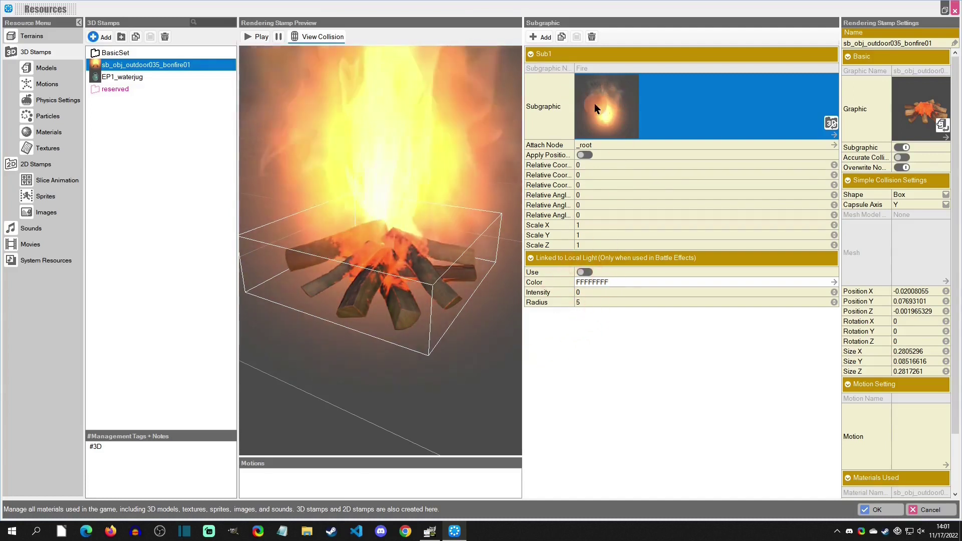
Add a second subgraphic slot and switch on its linked local light.
left_click(541, 36)
left_click(581, 206)
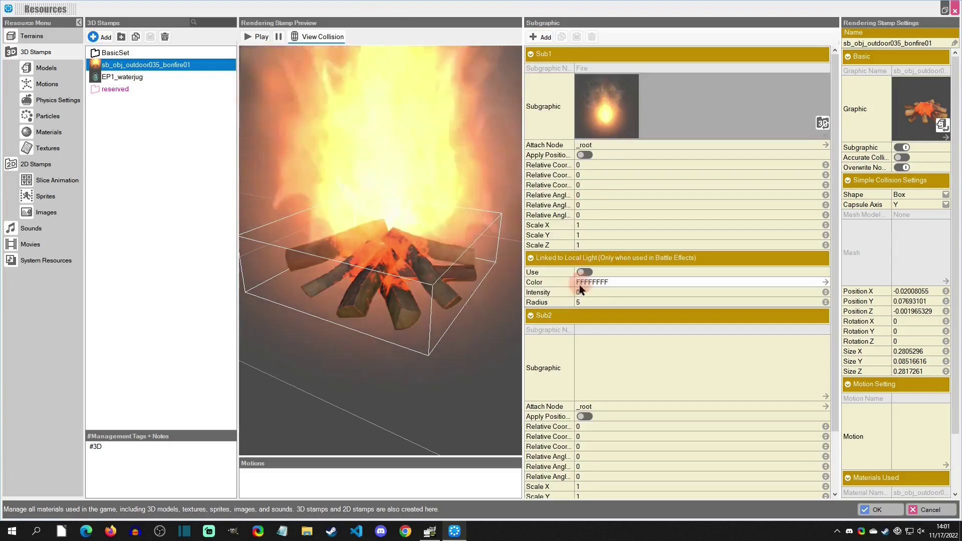
left_click(546, 316)
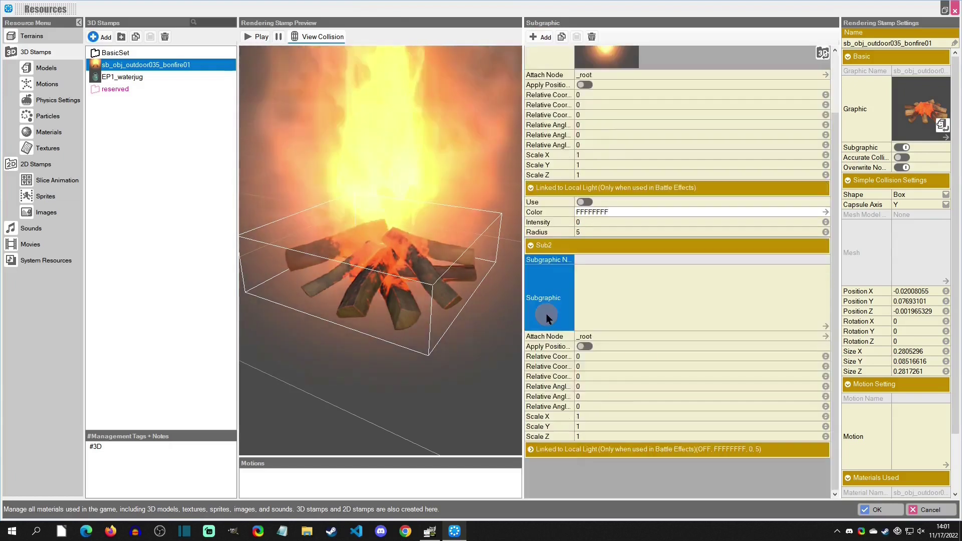
left_click(557, 244)
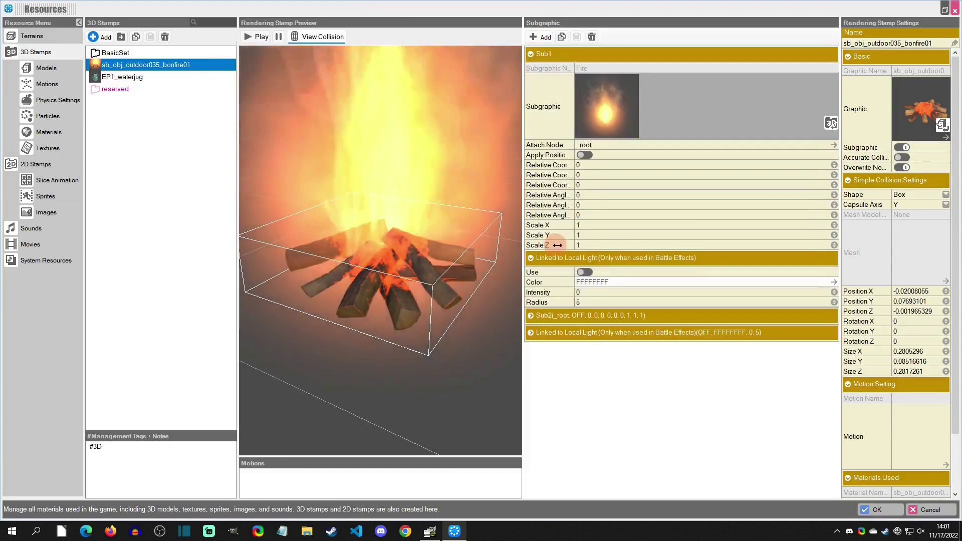
left_click(572, 332)
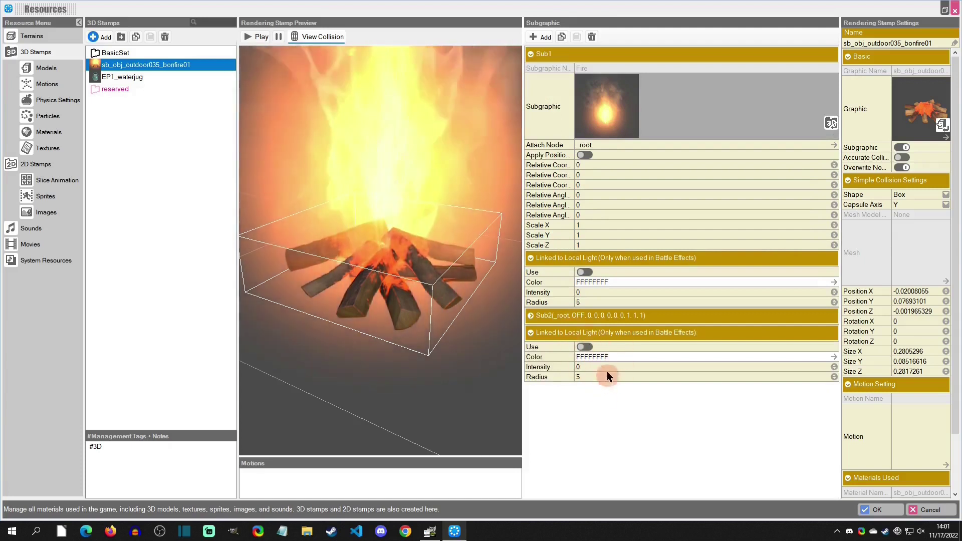
left_click(587, 347)
Set Sub2's light colour to FF9900FF and its intensity to 4.
left_click(596, 358)
left_click(605, 357)
left_click(721, 370)
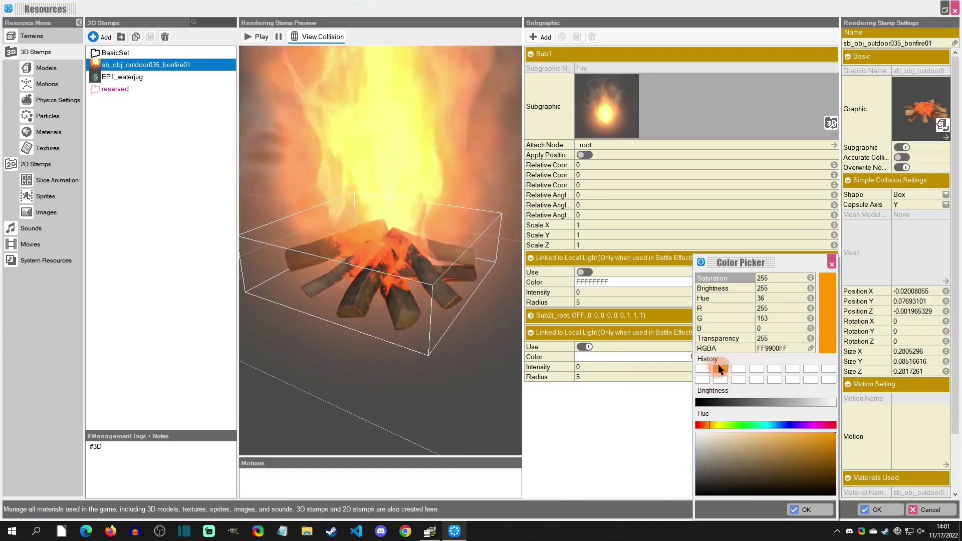
left_click(809, 510)
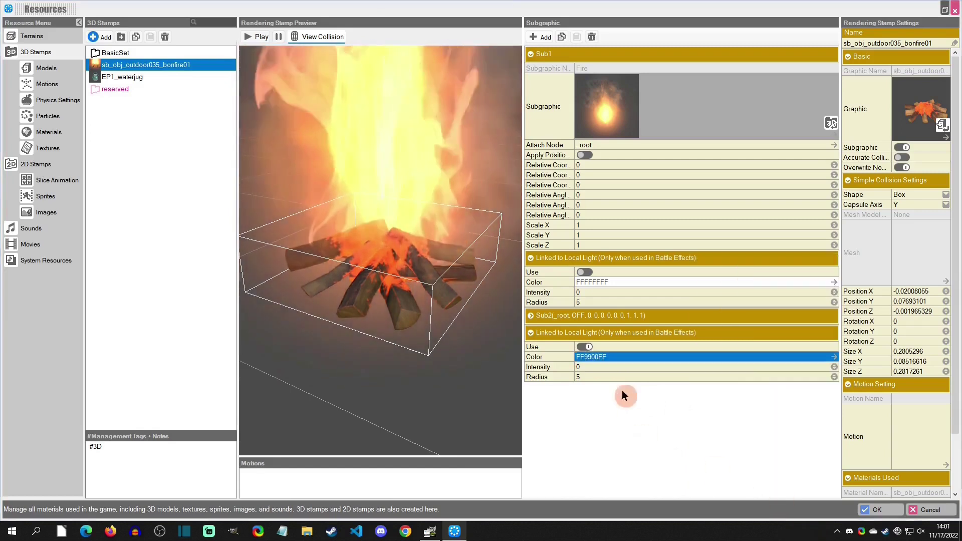
left_click(615, 370)
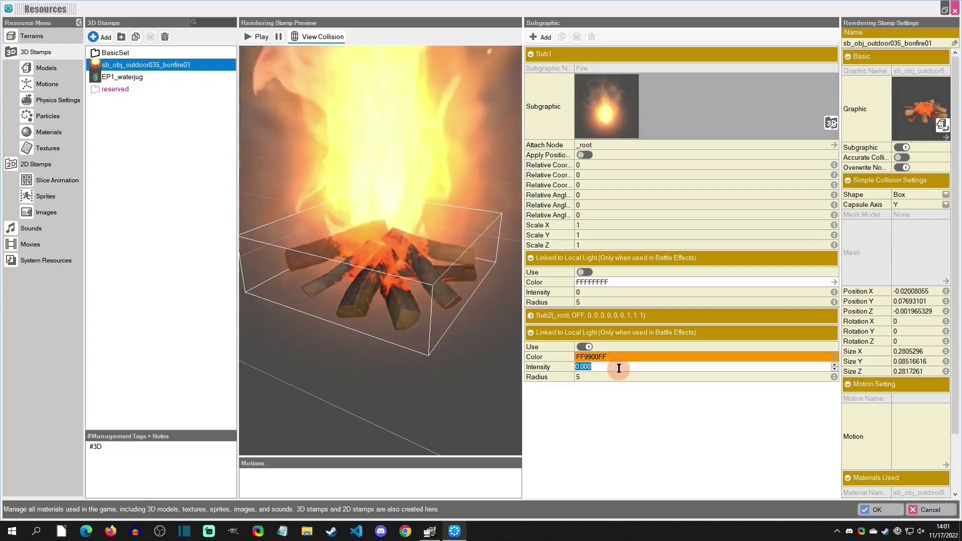
type("4")
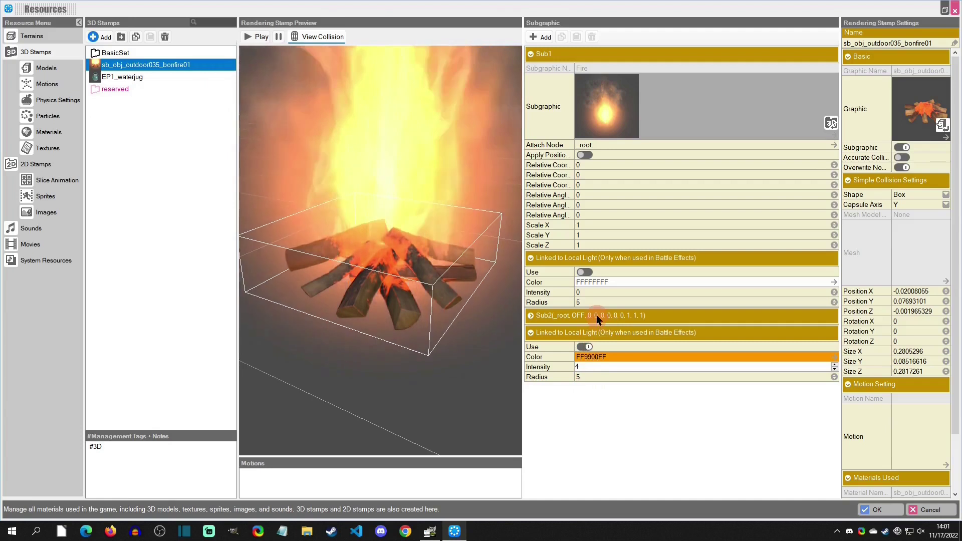
Set Sub2's second relative coordinate to 0.4.
left_click(596, 315)
left_click(591, 368)
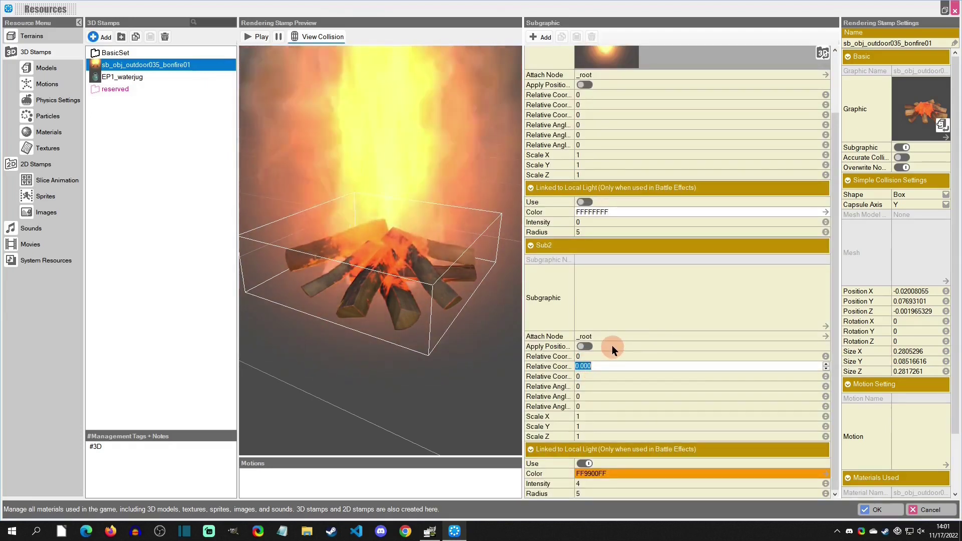
type(".3")
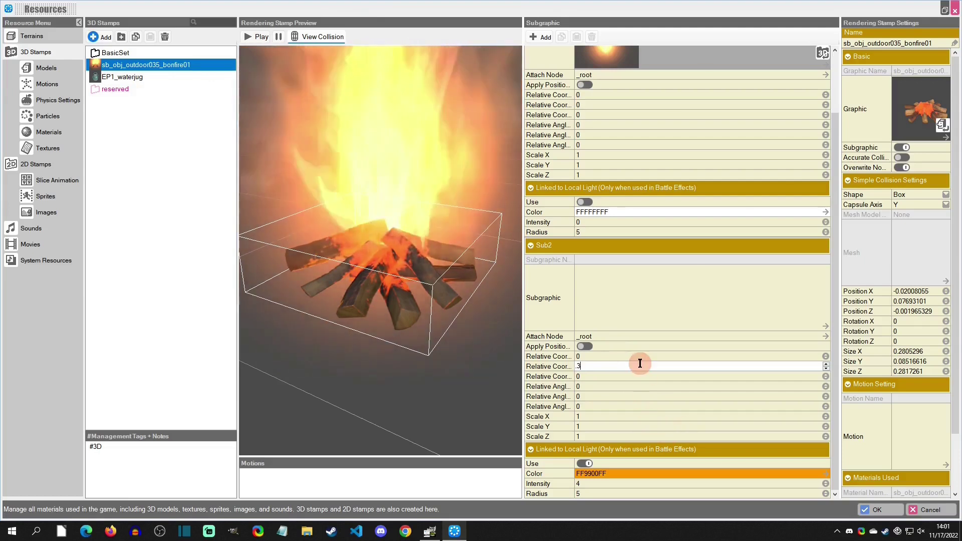
key("Return")
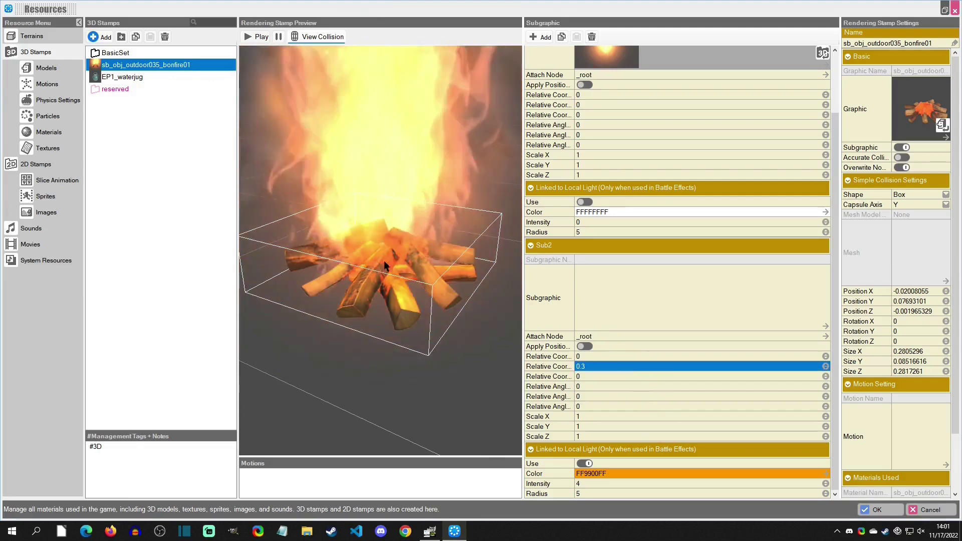
left_click(608, 366)
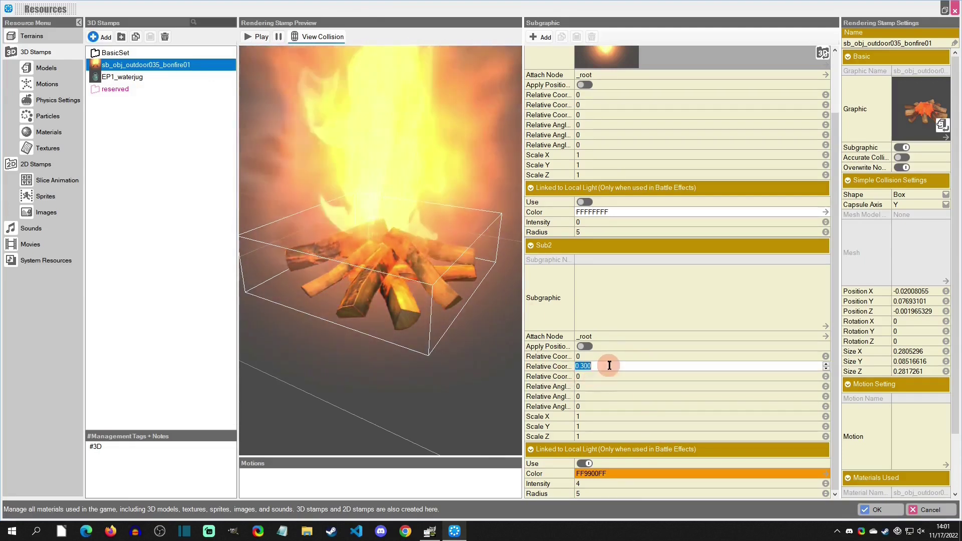
key("BackSpace")
type(".4")
key("Return")
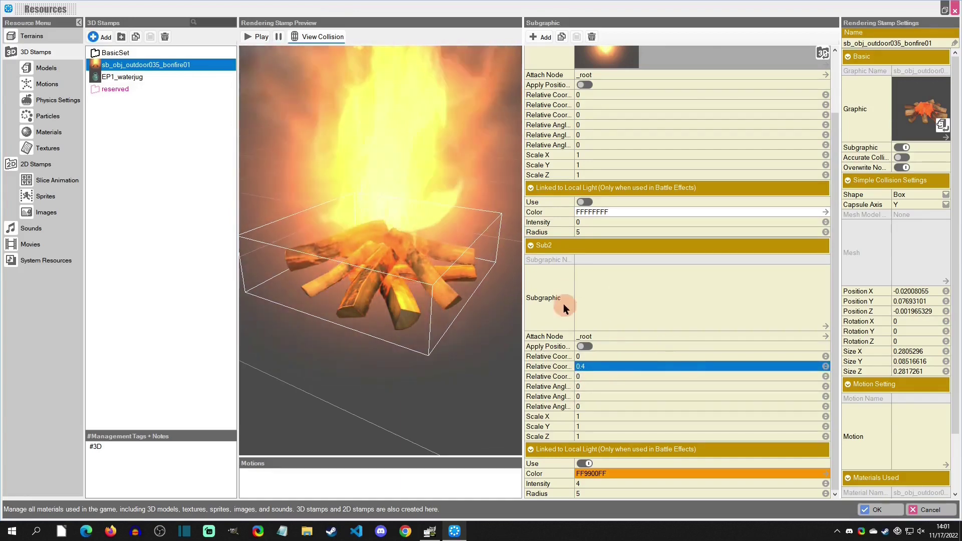
scroll(557, 251, "up", 2)
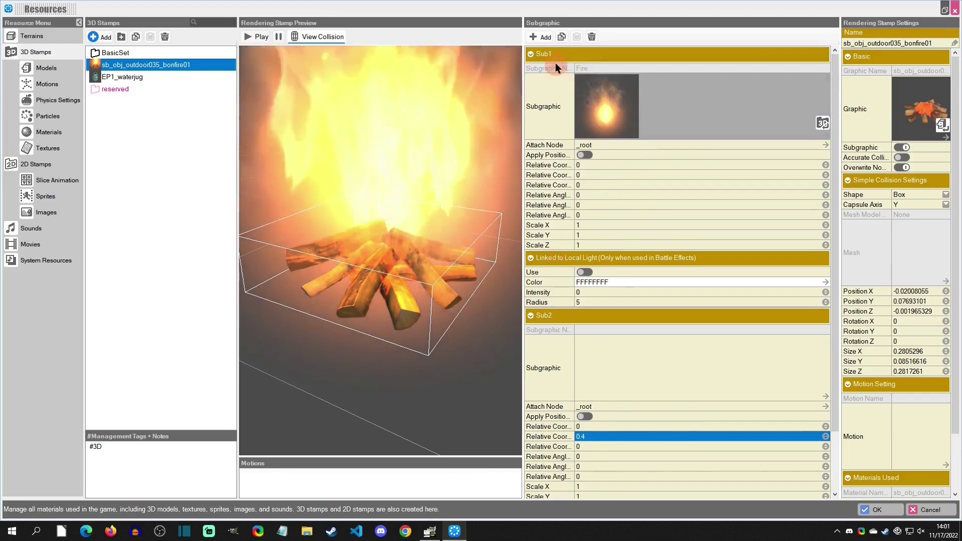
scroll(563, 315, "down", 2)
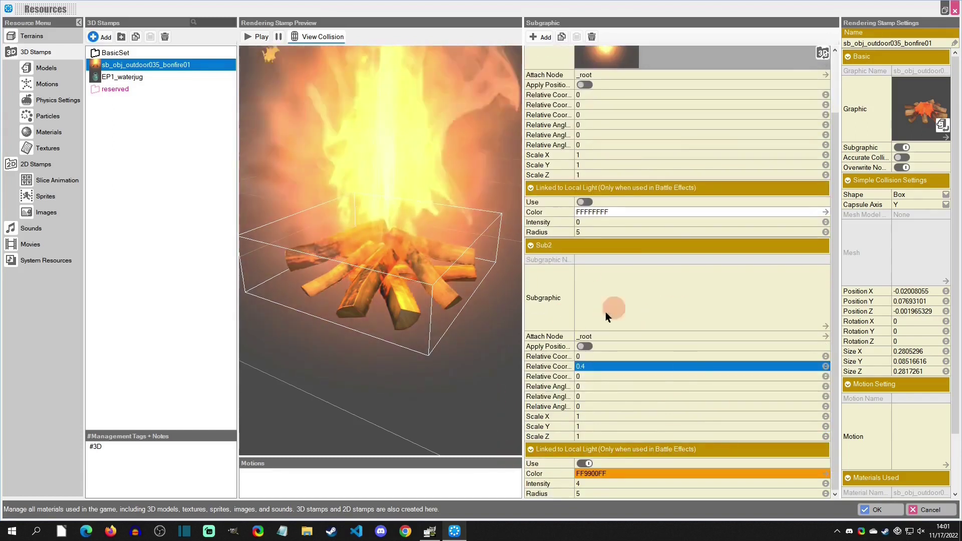
Apply the stamp changes and place the bonfire on the grass of Map_1.
left_click(871, 503)
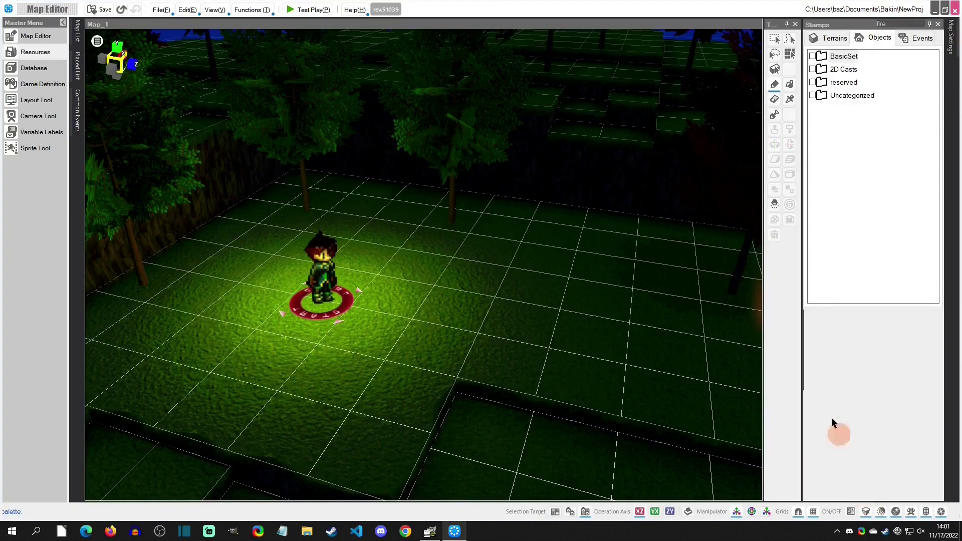
left_click(912, 178)
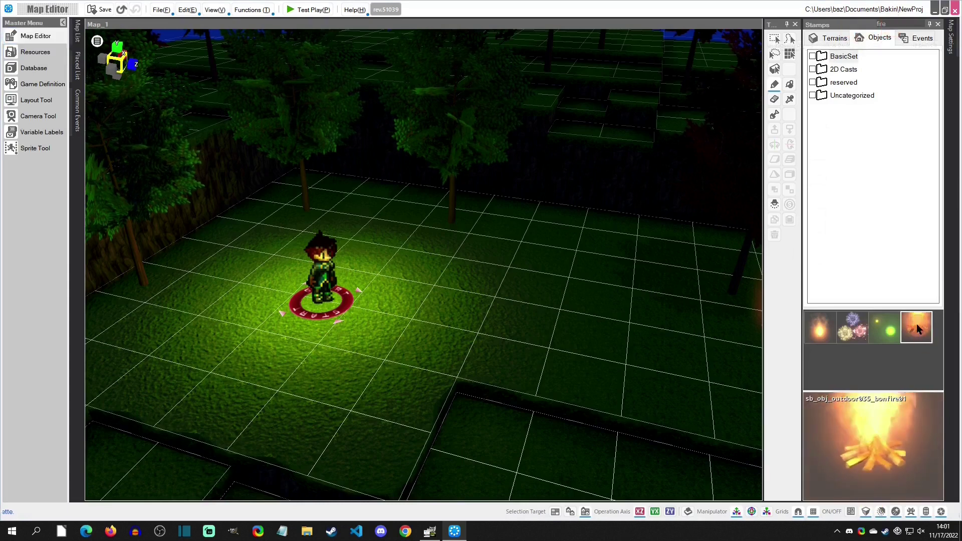
left_click(561, 301)
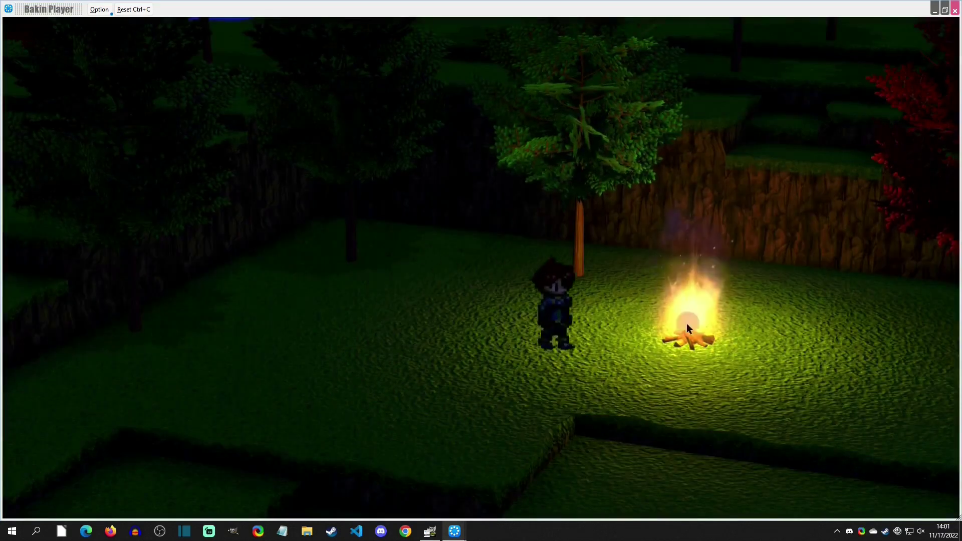
Walk the character left, right and up around the bonfire in test play.
key("Left")
key("Right")
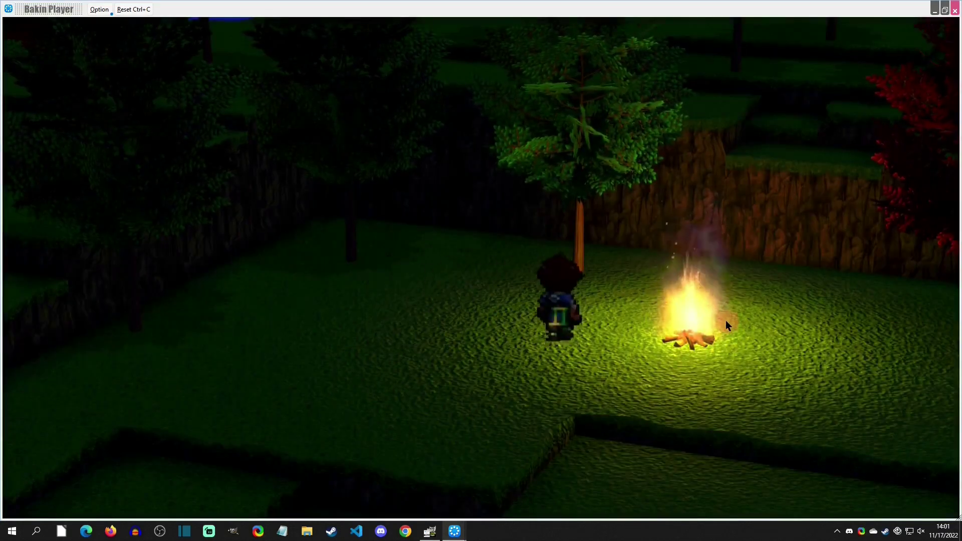
key("Up")
key("Left")
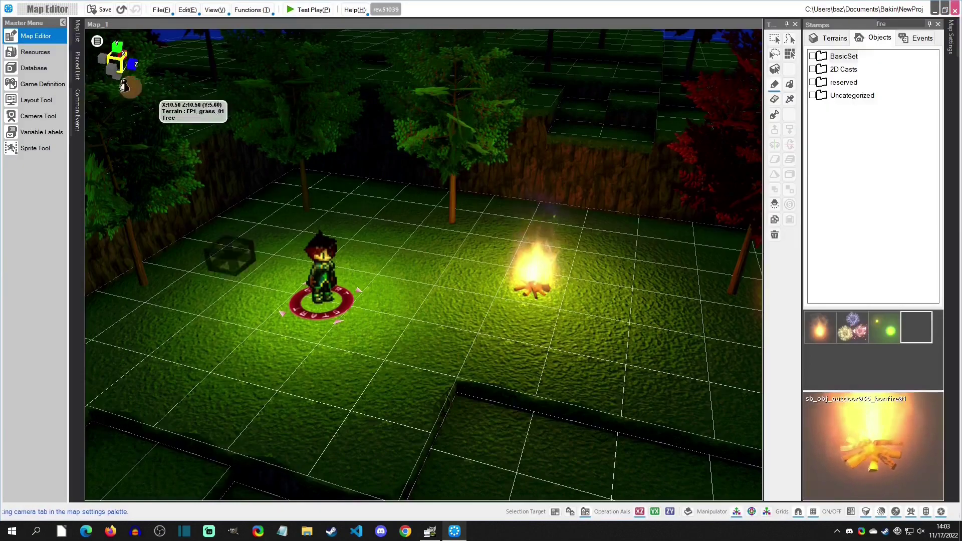
Copy the bonfire's Sub2 subgraphic and paste it as Sub3.
left_click(46, 53)
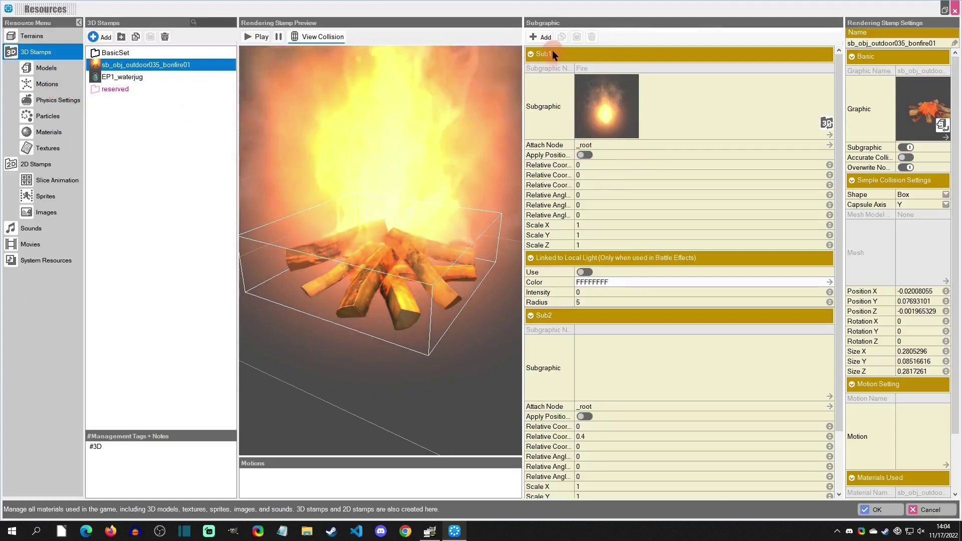
left_click(540, 37)
left_click(567, 317)
left_click(554, 313)
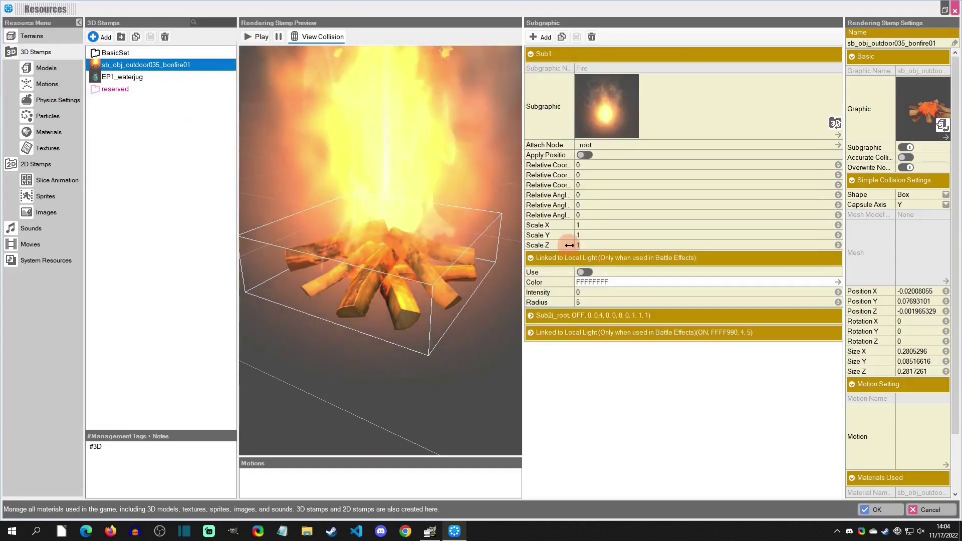
left_click(562, 37)
left_click(577, 37)
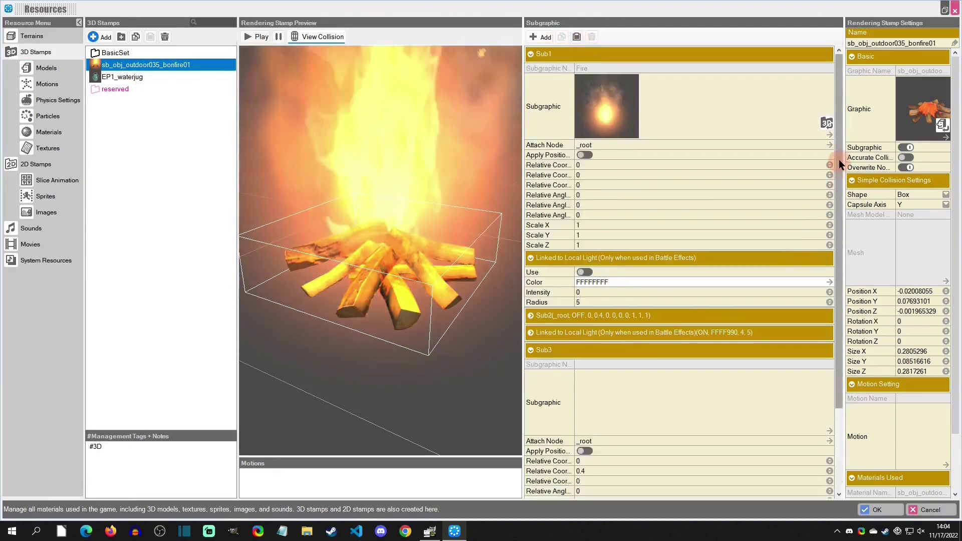
left_click_drag(839, 159, 839, 258)
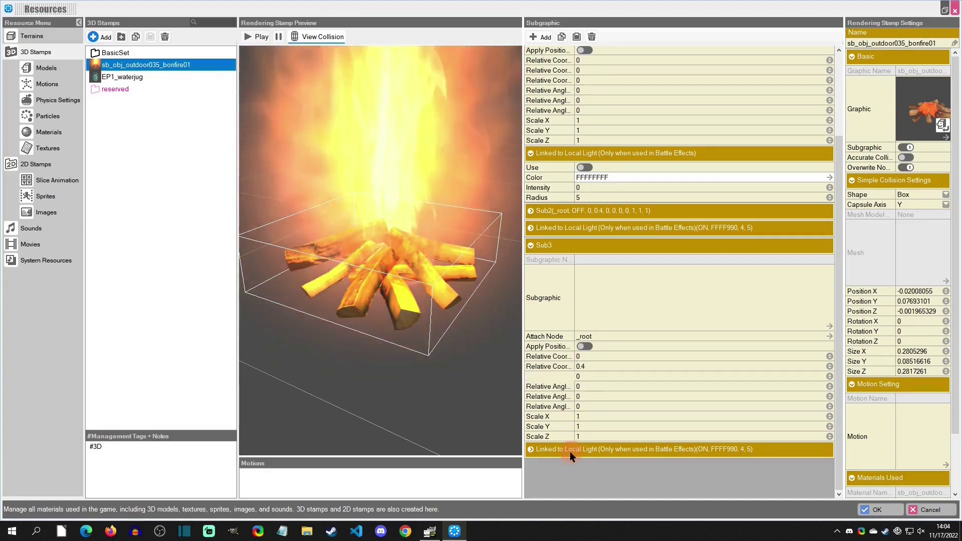
Set Sub3's light intensity to 3.7 and radius to 4.7, keeping colour FF9900FF.
left_click(574, 447)
left_click(590, 484)
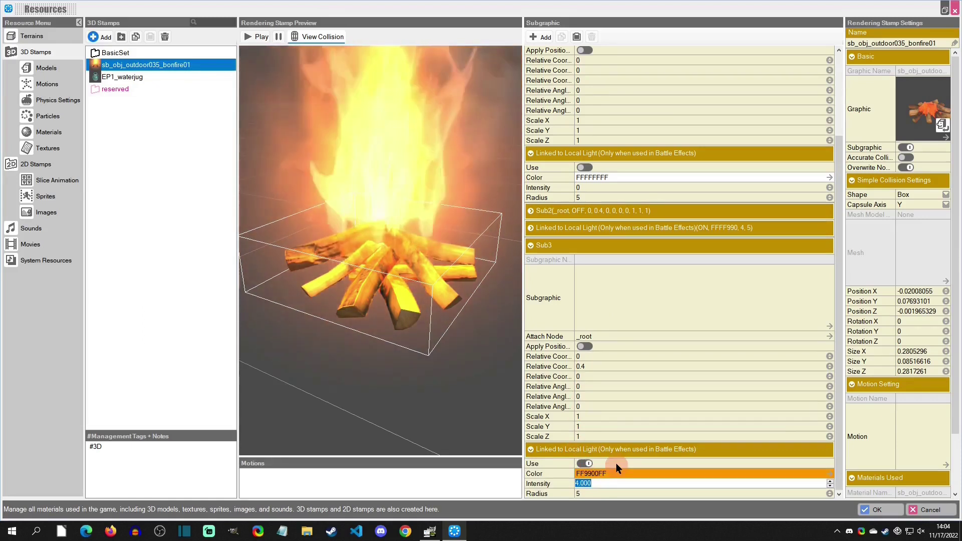
type("3.9")
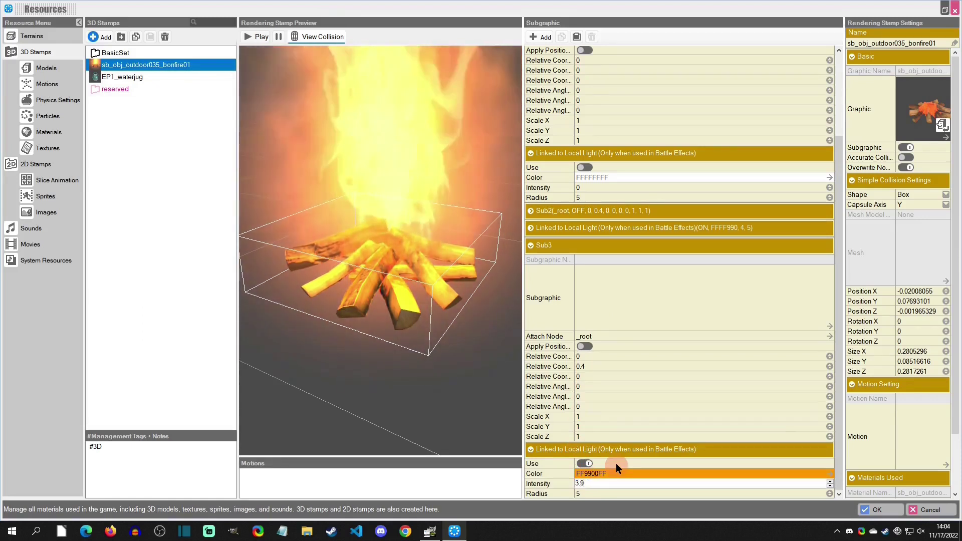
left_click(604, 494)
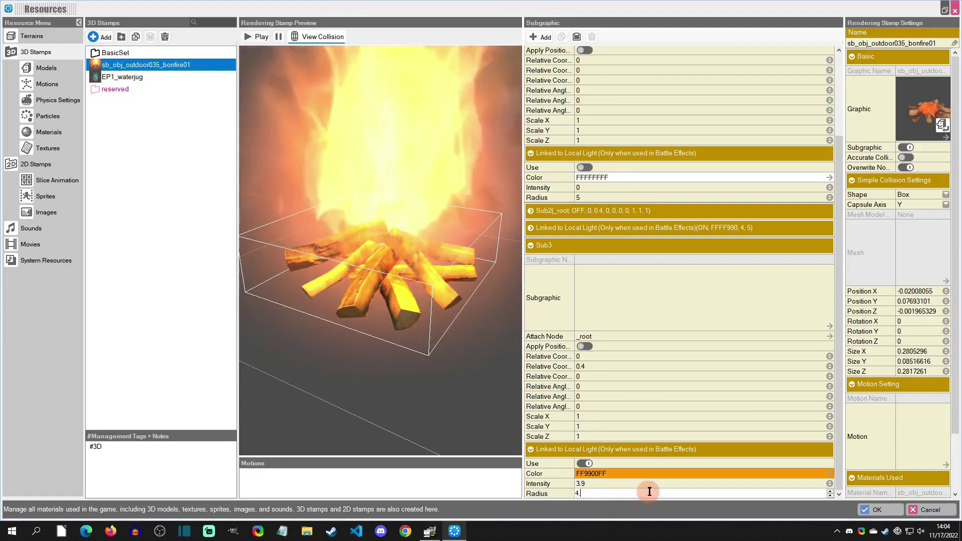
left_click(608, 484)
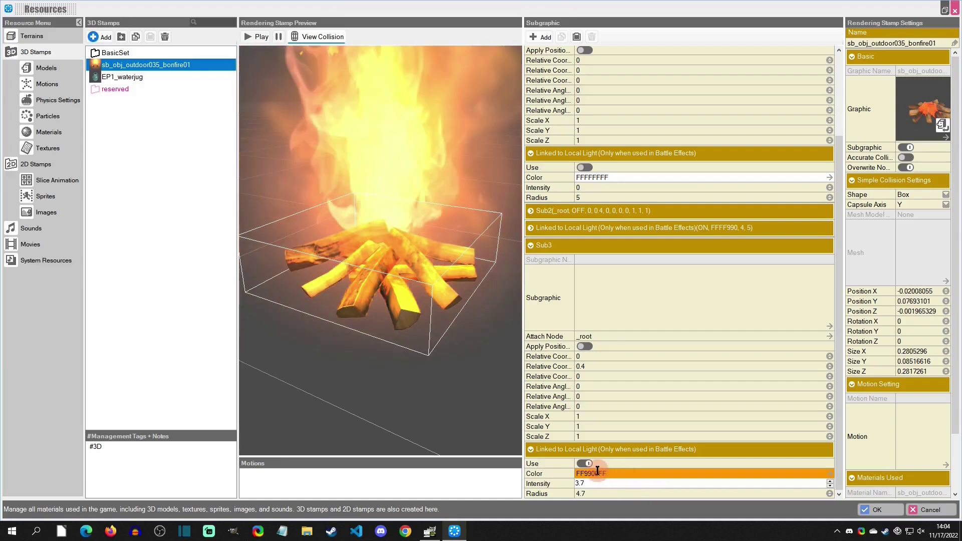
left_click(647, 475)
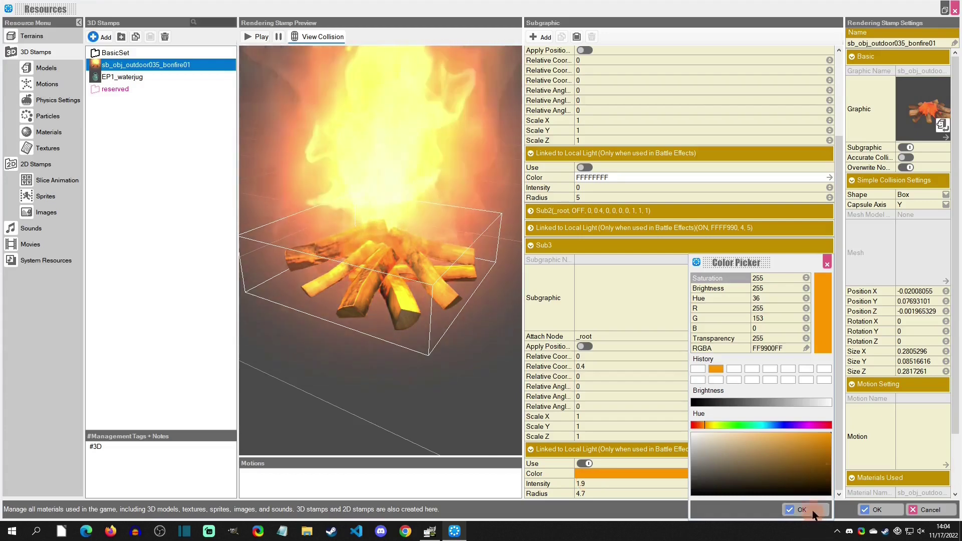
left_click(814, 513)
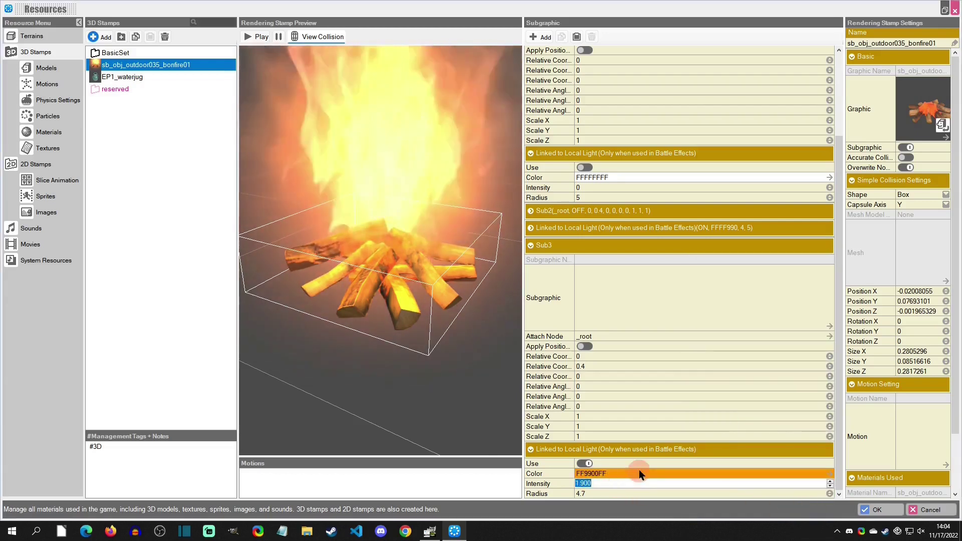
left_click(579, 223)
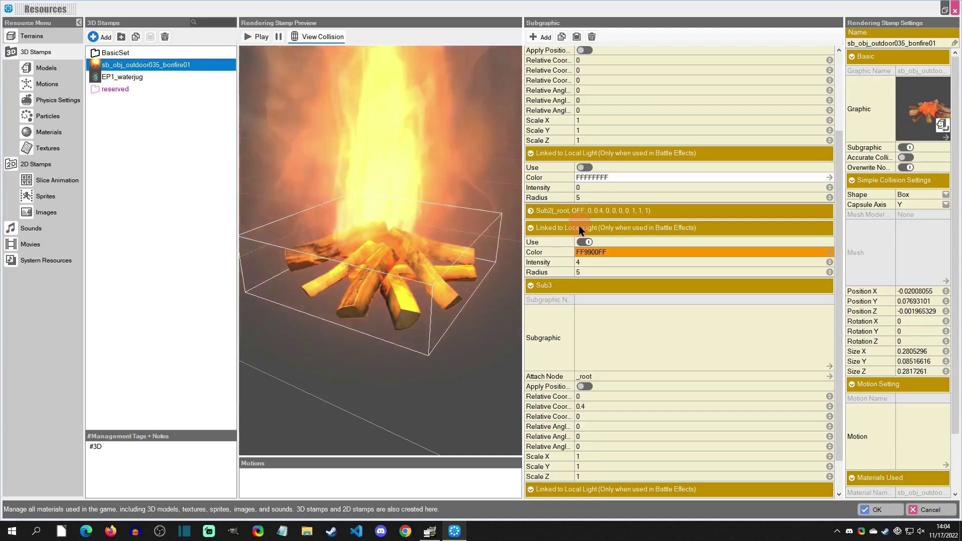
scroll(585, 262, "down", 1)
left_click(630, 482)
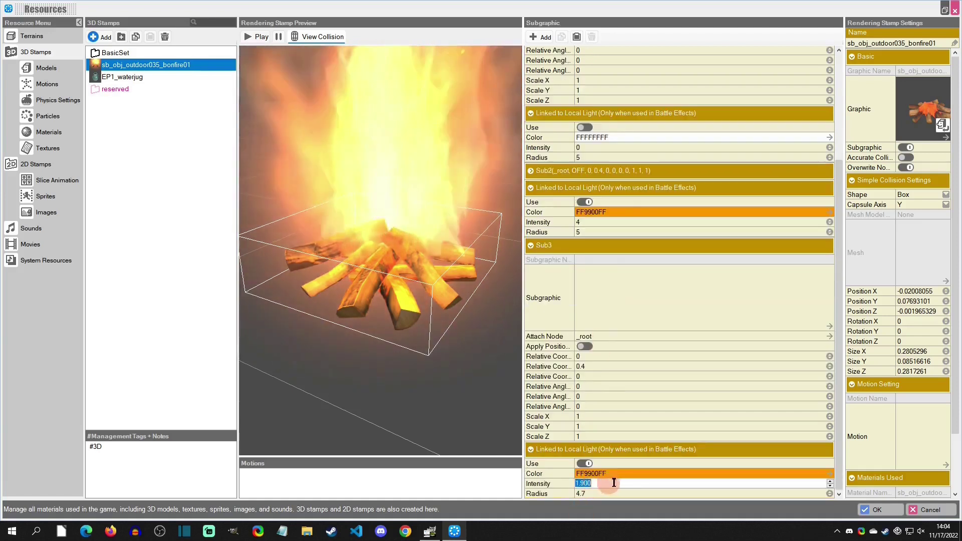
type("3.")
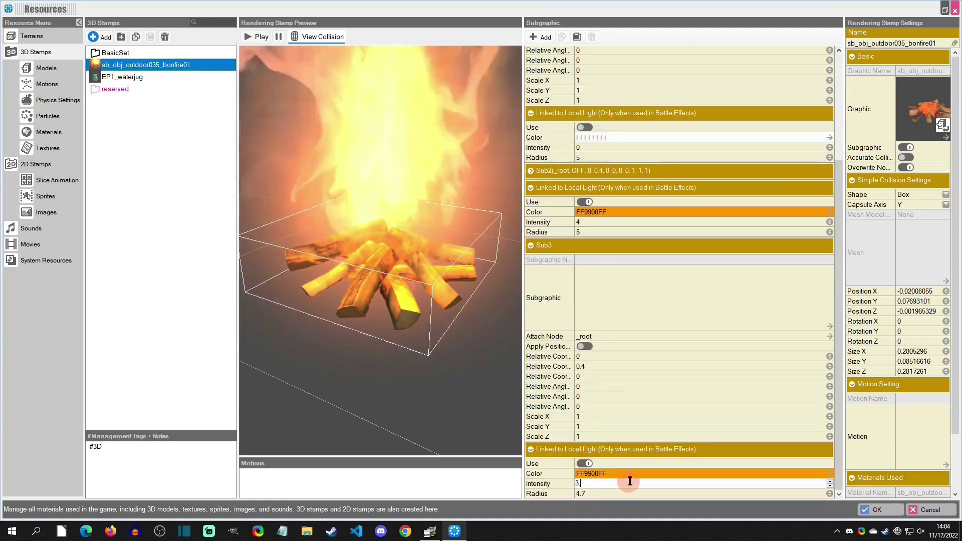
type("7")
key("Return")
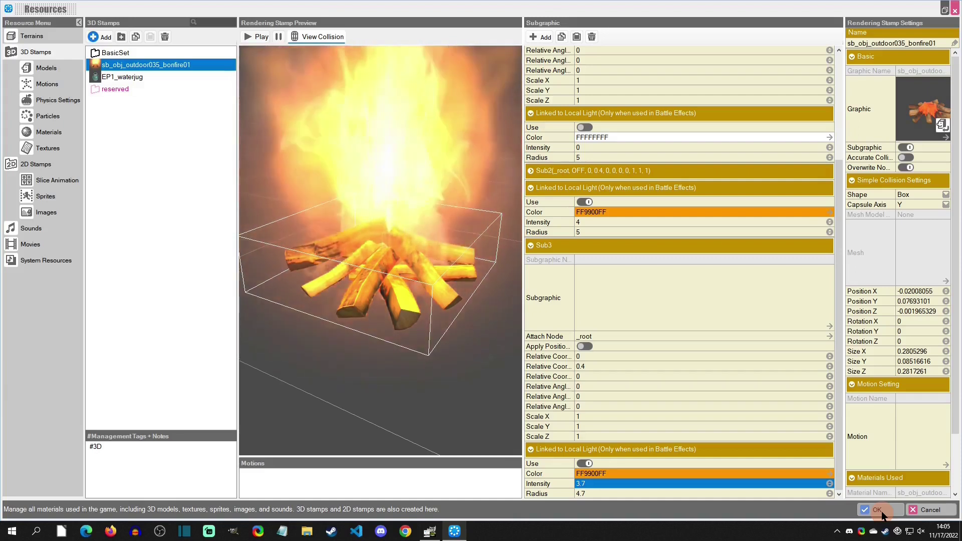
Apply the resource changes and convert the placed bonfire into a custom event.
left_click(880, 511)
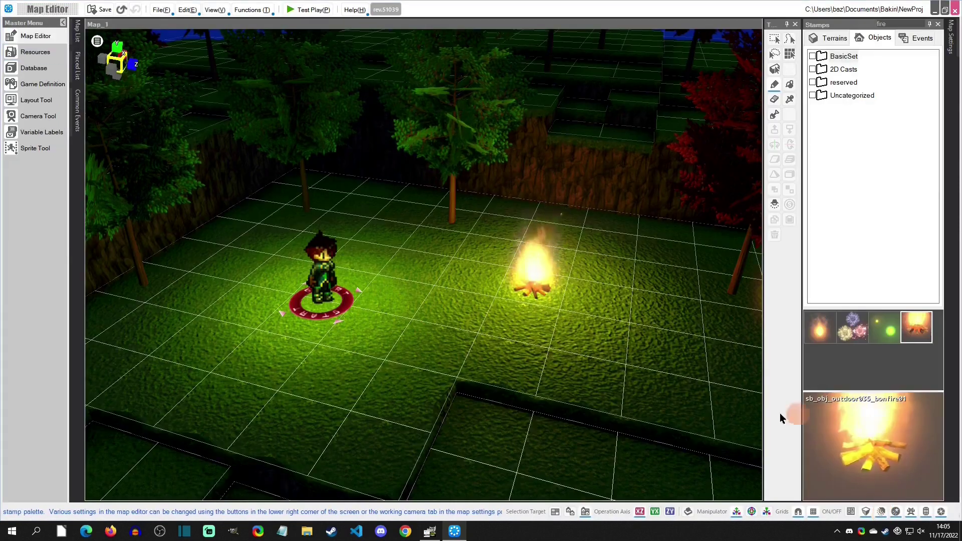
right_click(539, 291)
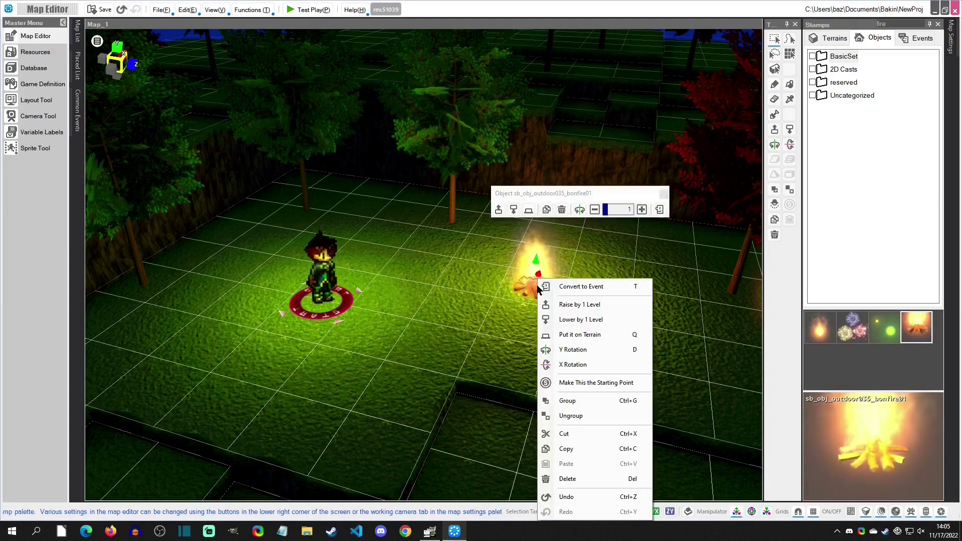
left_click(559, 284)
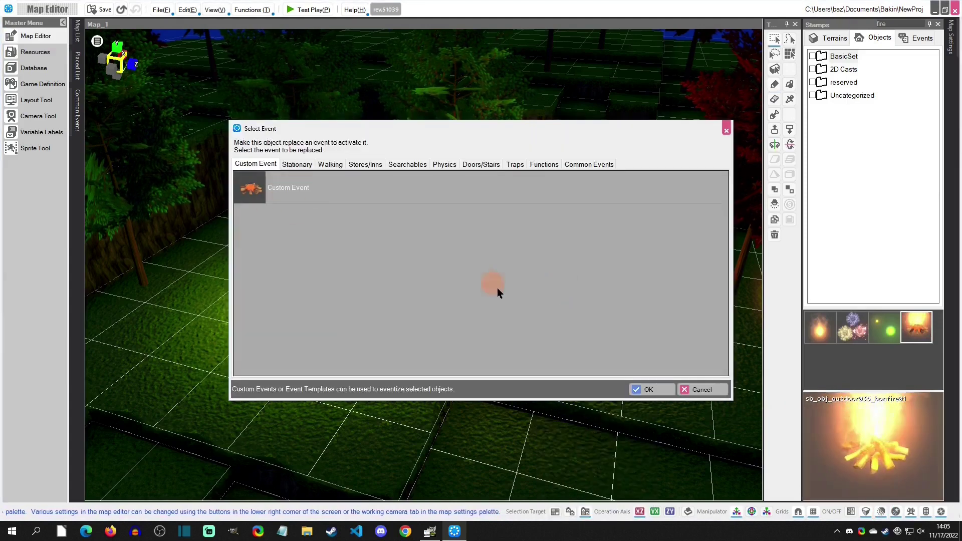
left_click(312, 194)
left_click(644, 390)
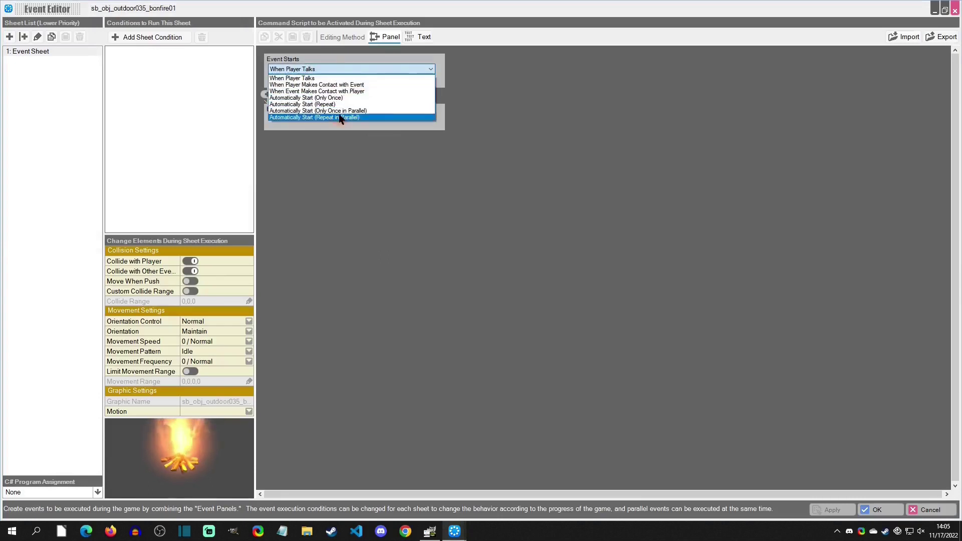
Make the event run in parallel and add a command showing subgraphic #2.
left_click(340, 117)
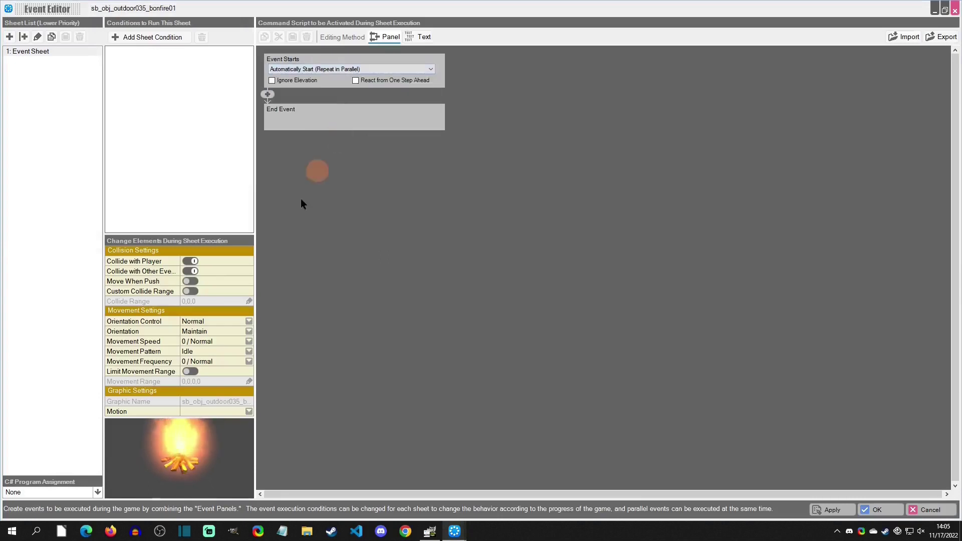
left_click(269, 94)
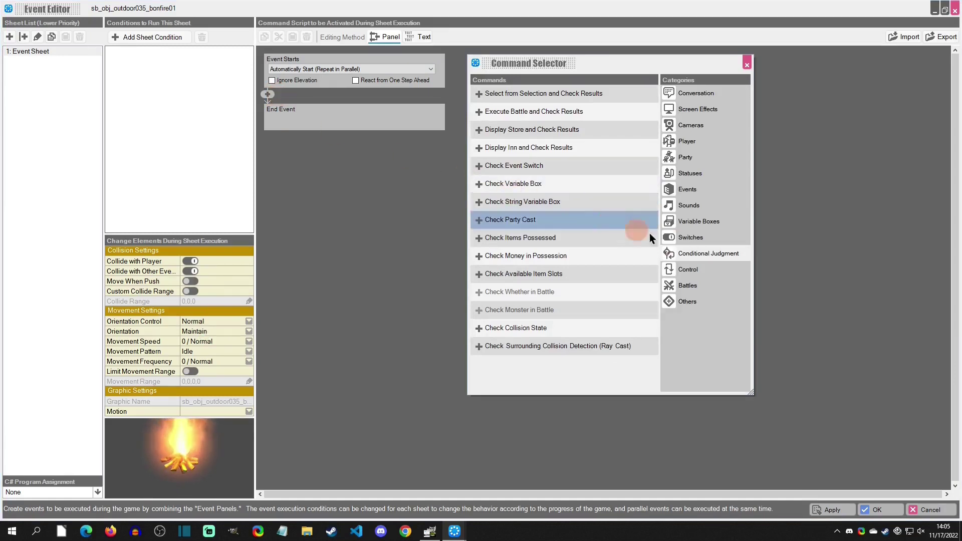
left_click(690, 191)
left_click(548, 362)
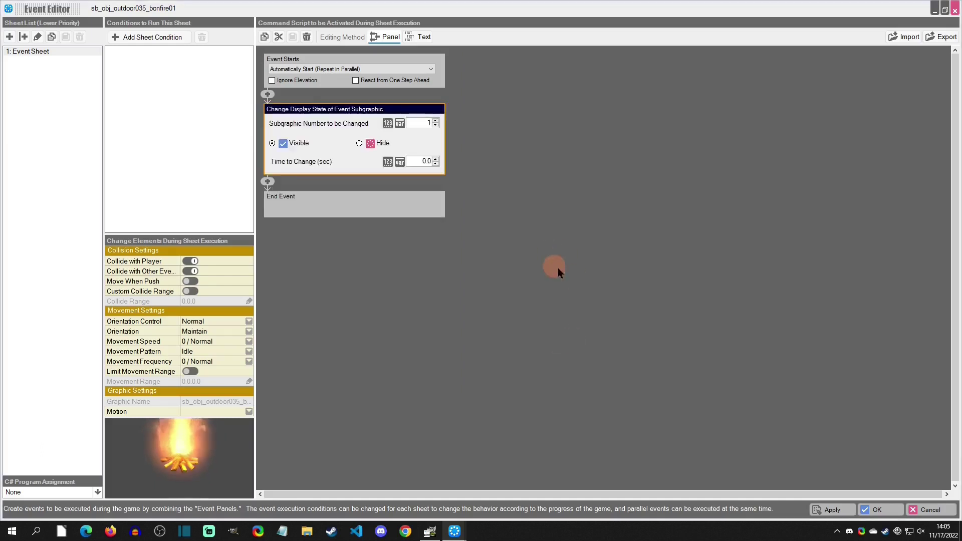
left_click(435, 123)
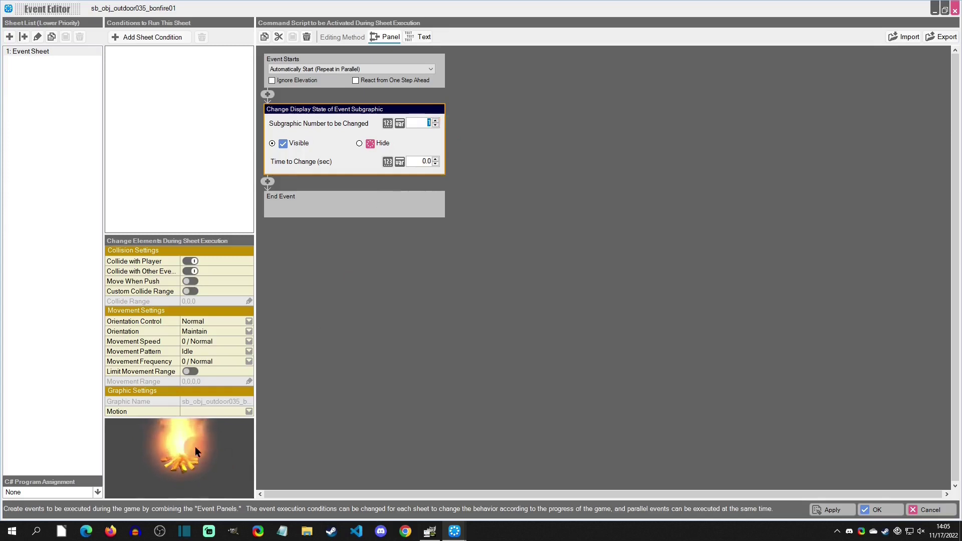
type("2")
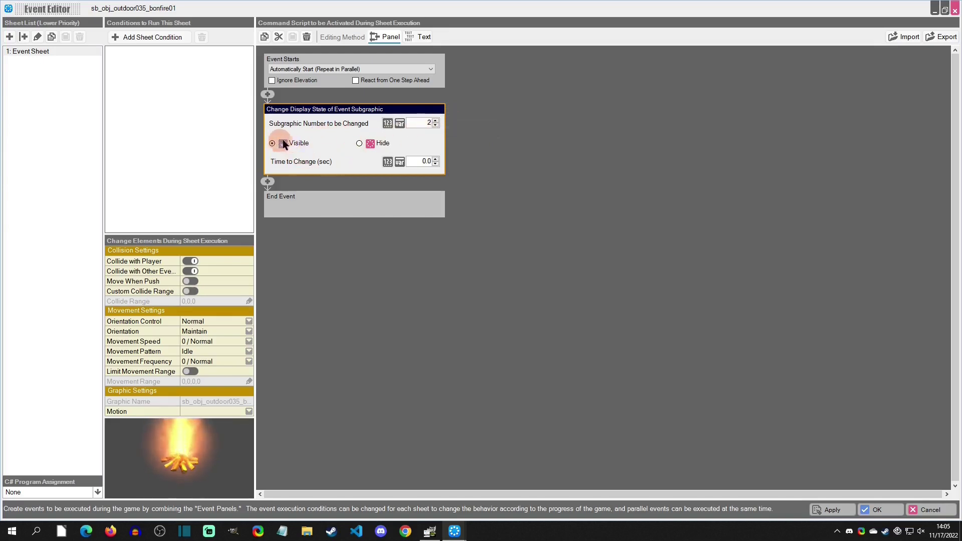
Add a second subgraphic command that hides subgraphic #3.
left_click(270, 182)
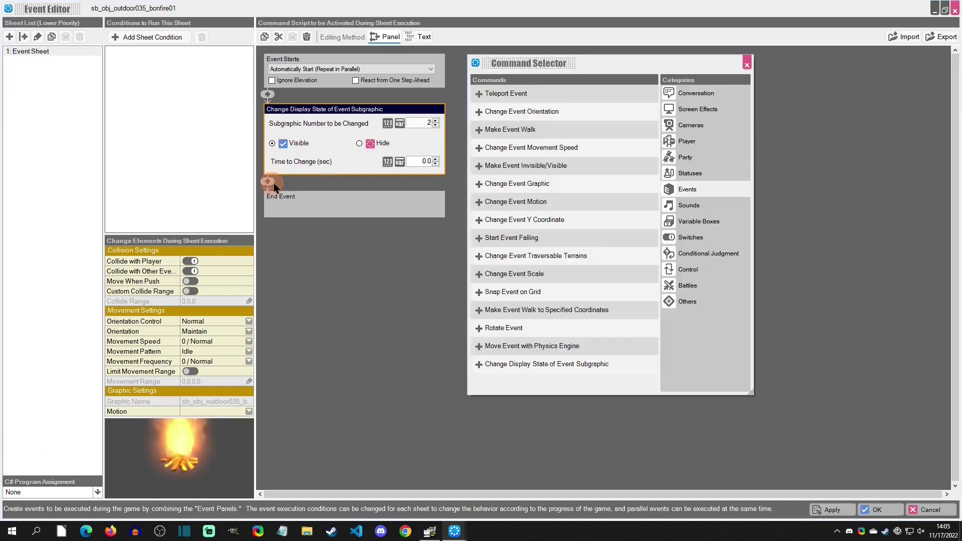
left_click(565, 364)
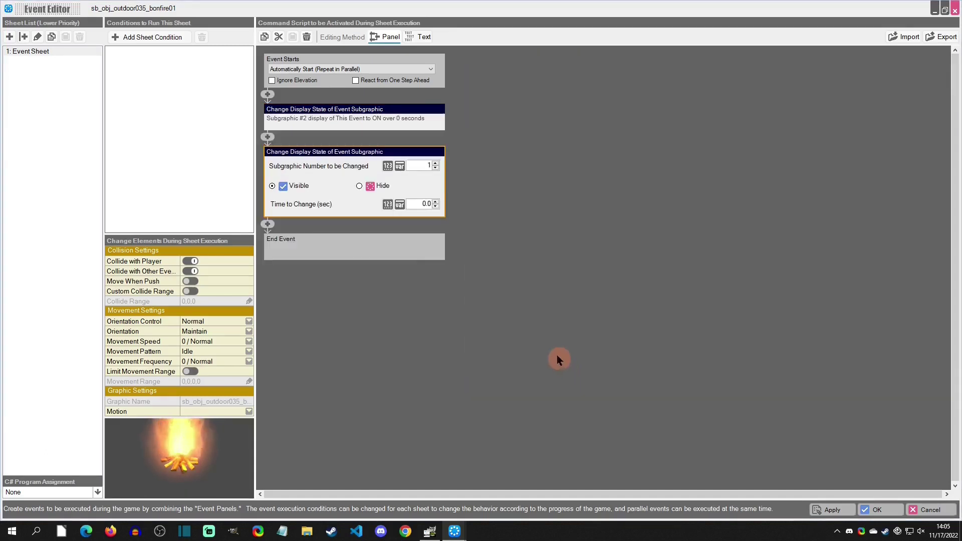
left_click(436, 164)
left_click(435, 164)
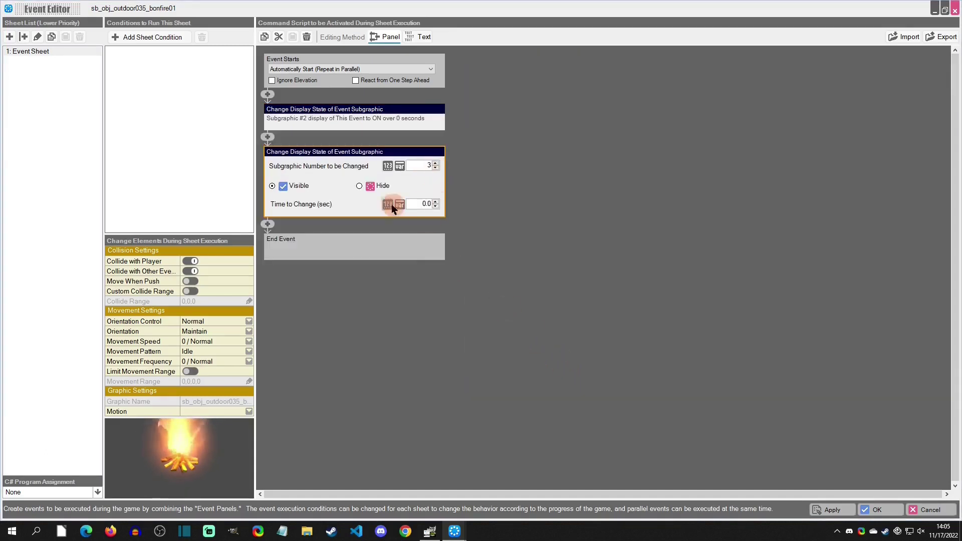
left_click(368, 186)
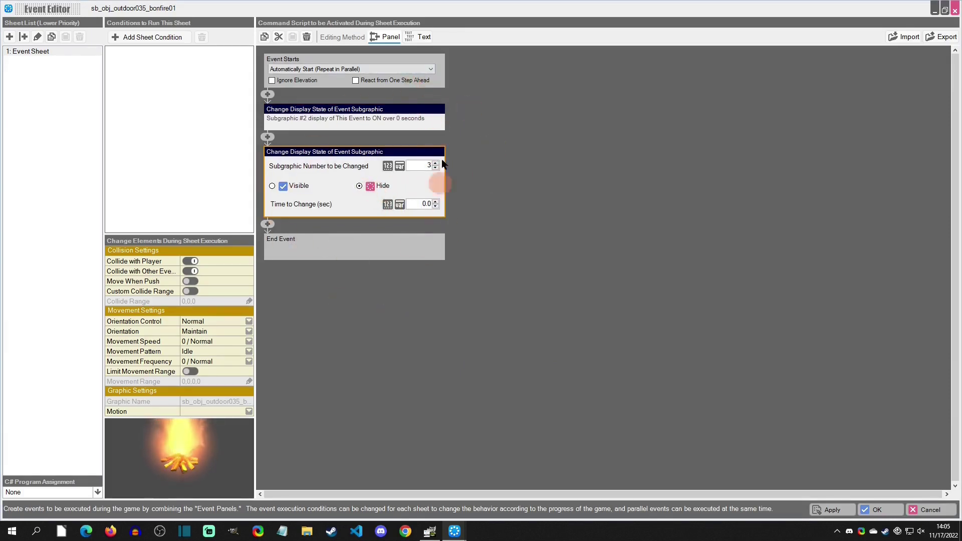
left_click(378, 109)
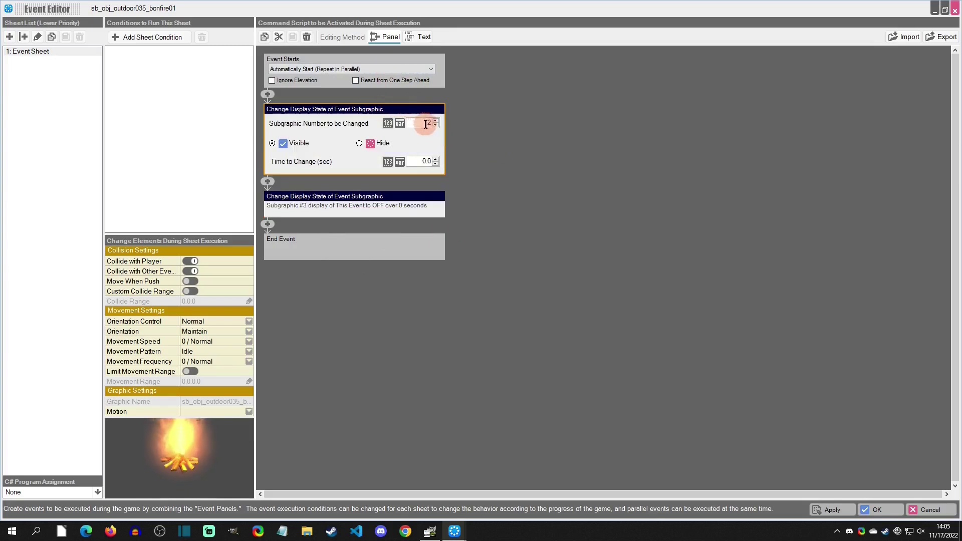
left_click(425, 182)
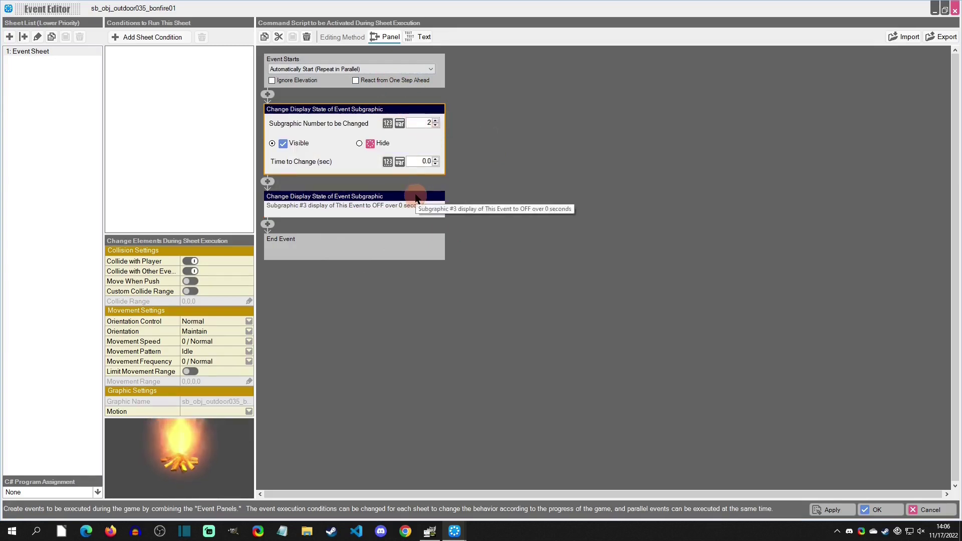
left_click(414, 193)
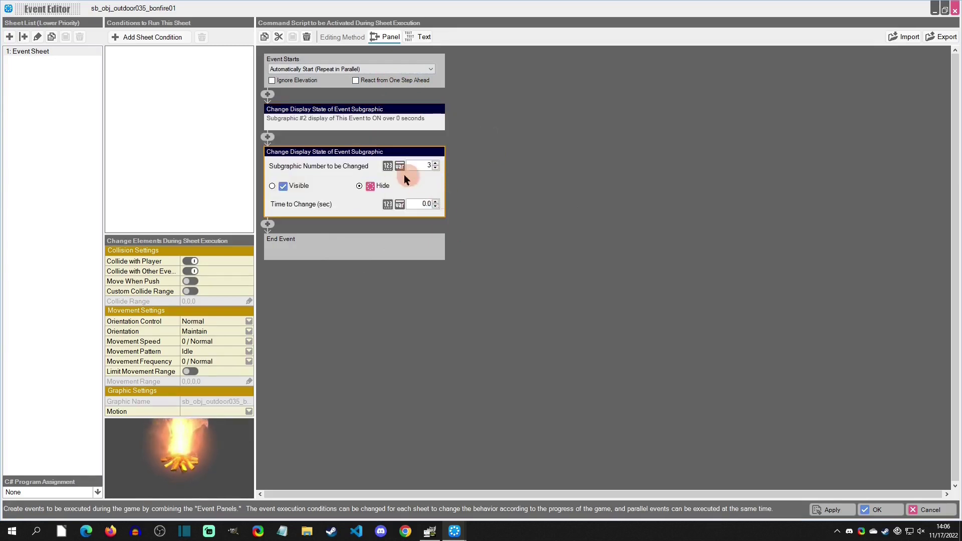
Insert a Wait Specified Time of 0.05 seconds after the subgraphic steps.
left_click(269, 225)
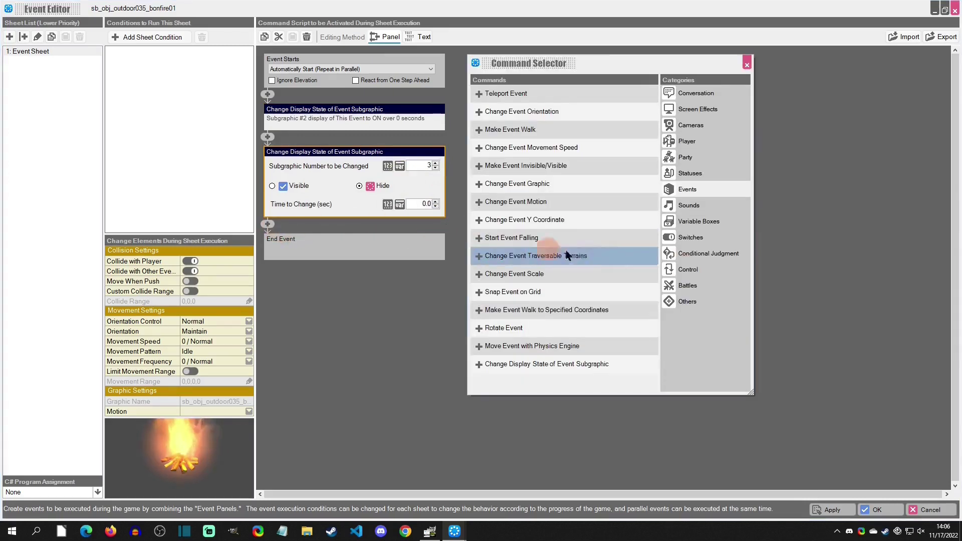
left_click(691, 269)
left_click(569, 128)
double_click(549, 96)
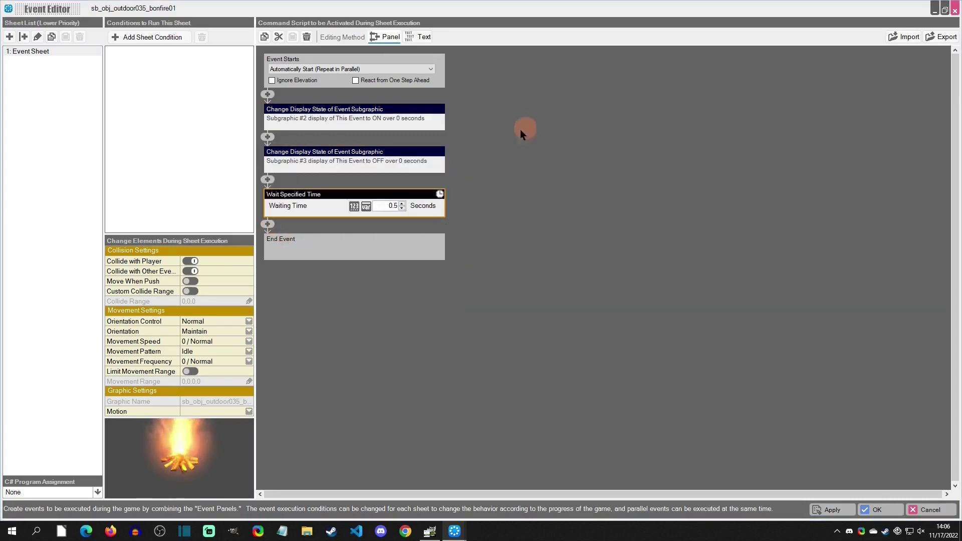
type("0")
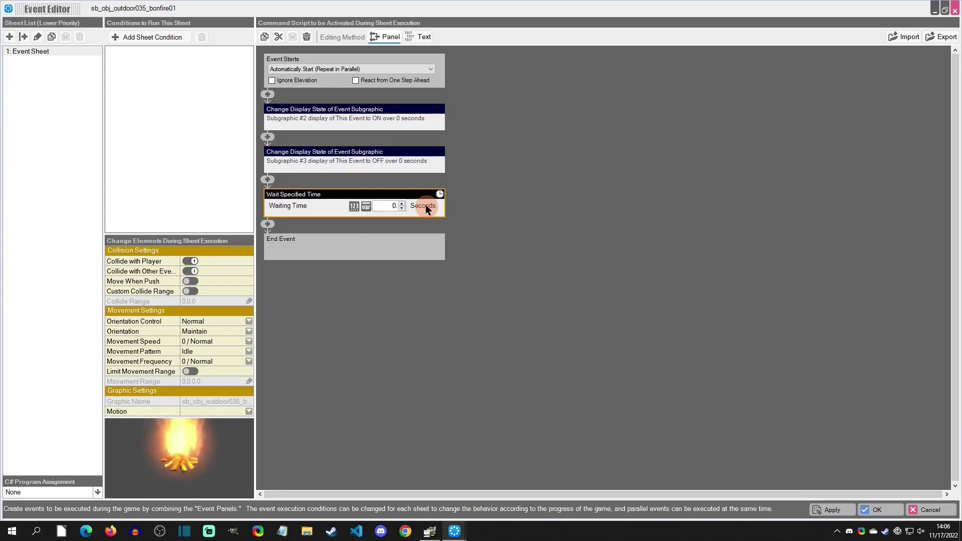
type(".05")
left_click(482, 213)
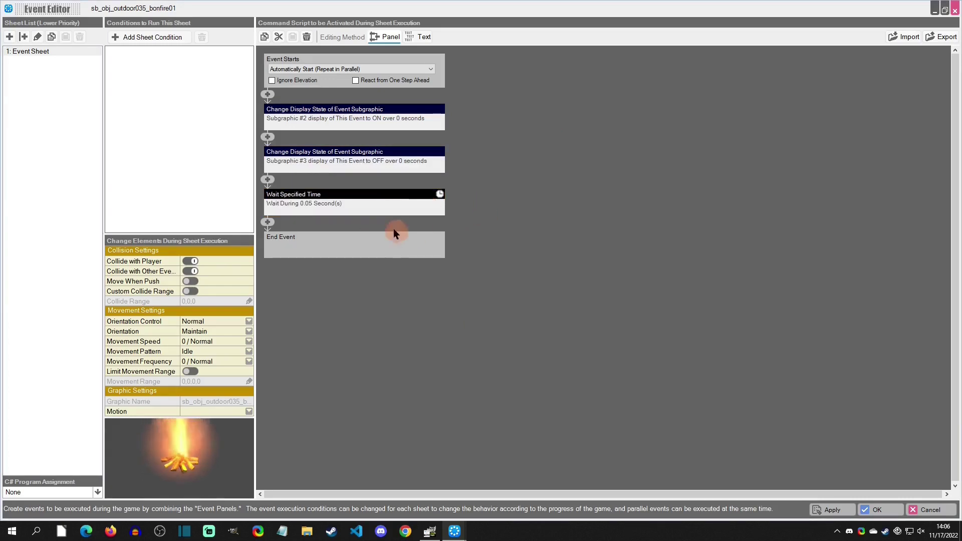
Duplicate the two subgraphic rows before End Of Event using the text listing.
left_click(270, 222)
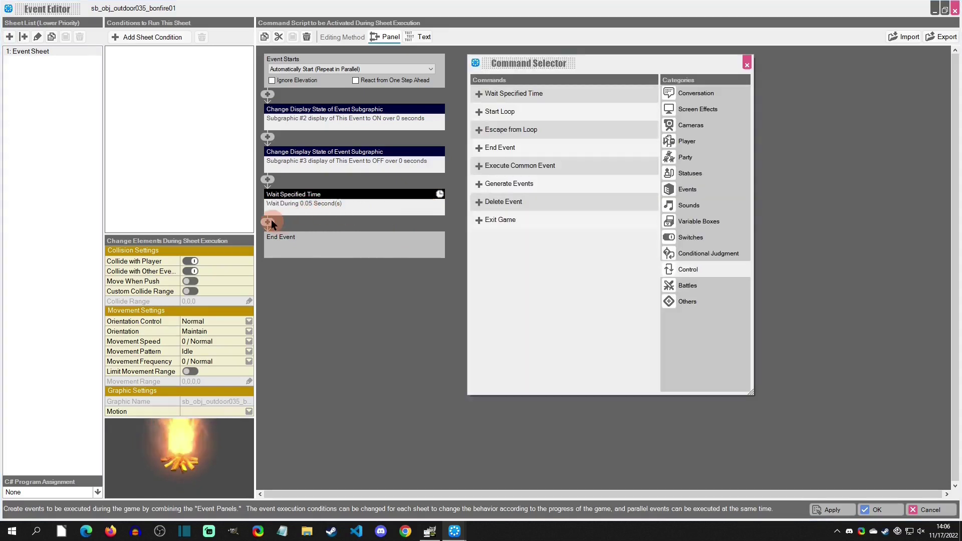
left_click(748, 64)
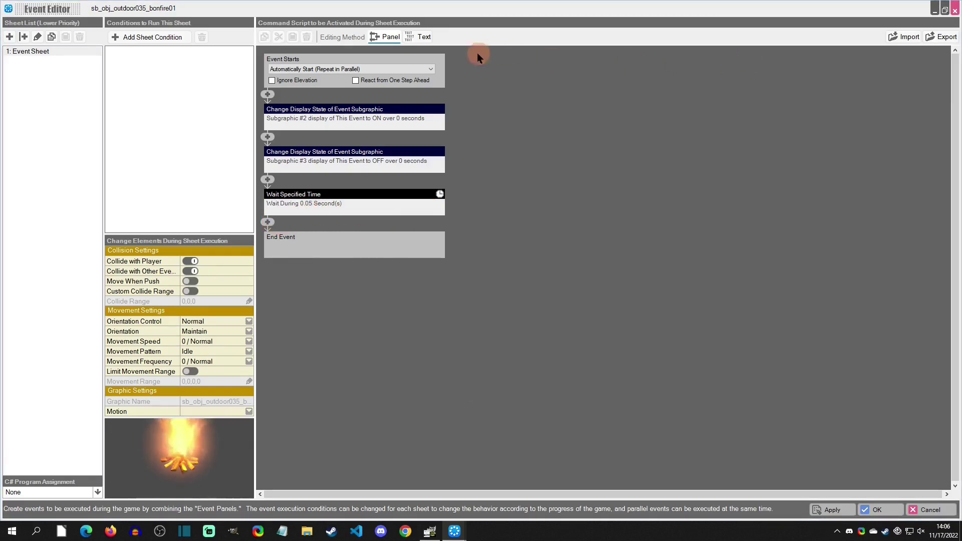
left_click(426, 39)
left_click(404, 68)
left_click(404, 76, "shift")
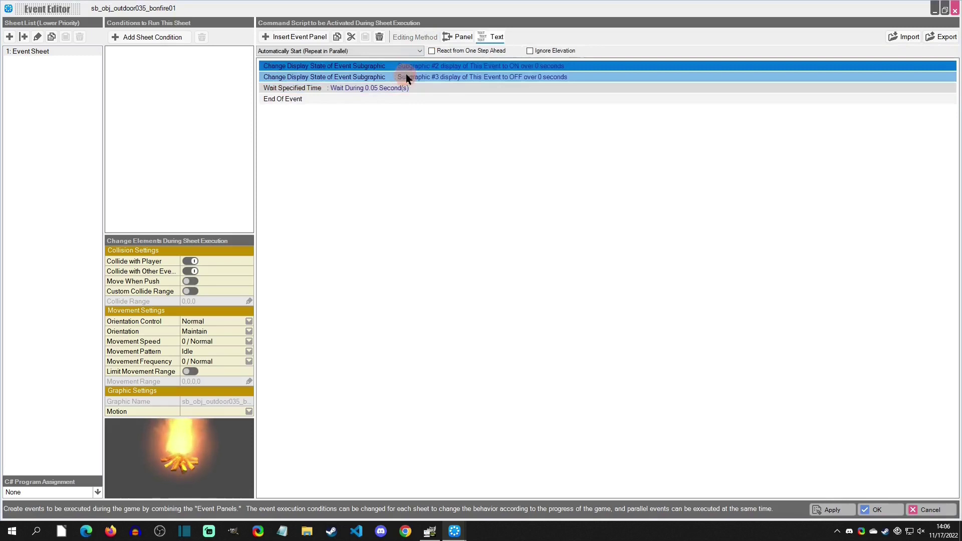
left_click(341, 35)
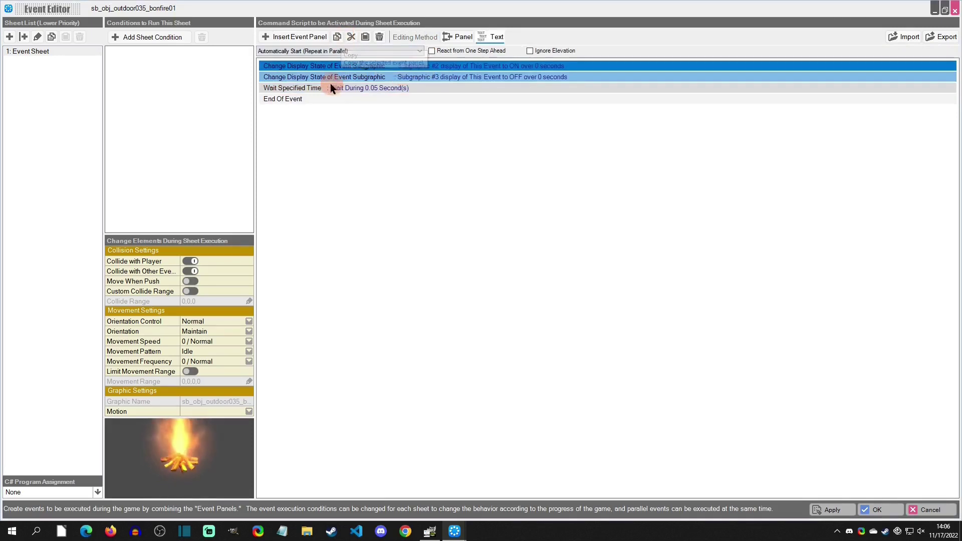
left_click(304, 99)
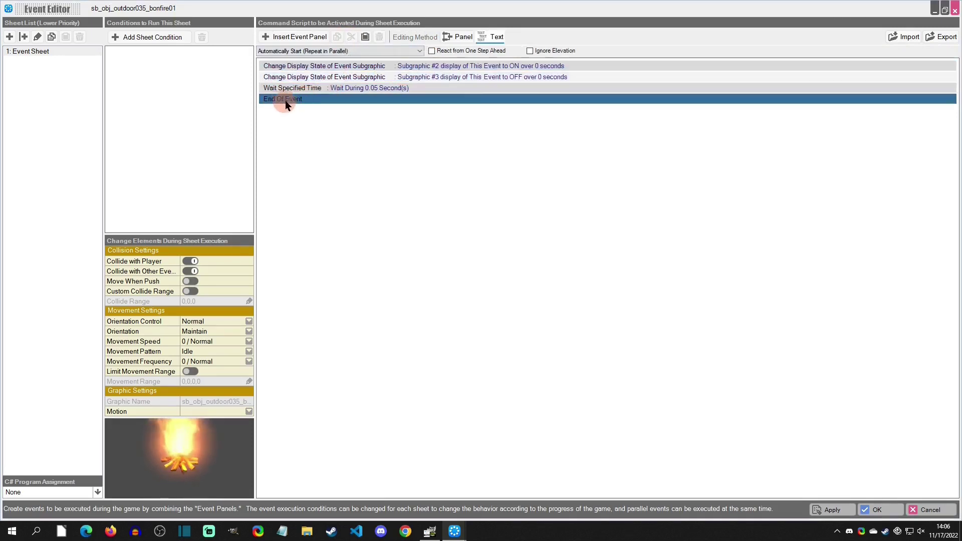
left_click(365, 37)
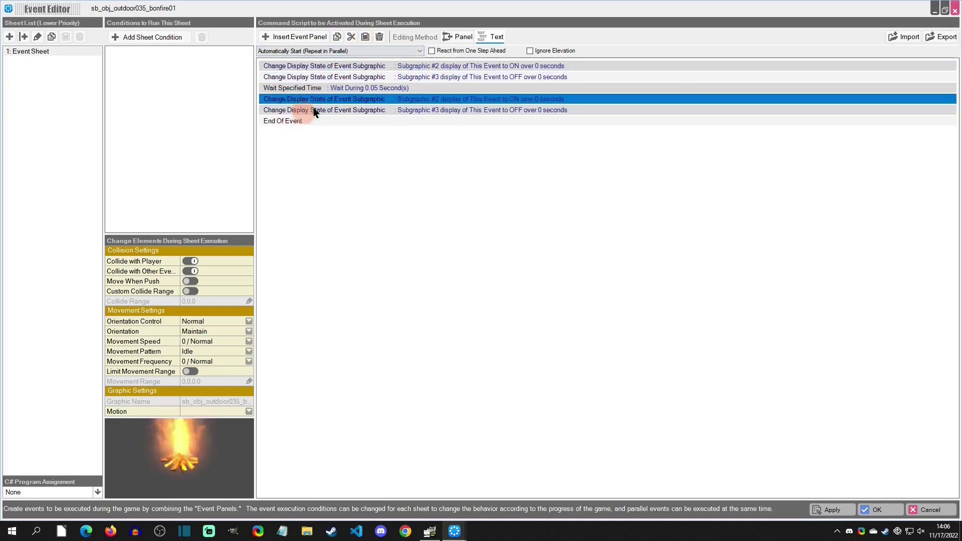
left_click(458, 37)
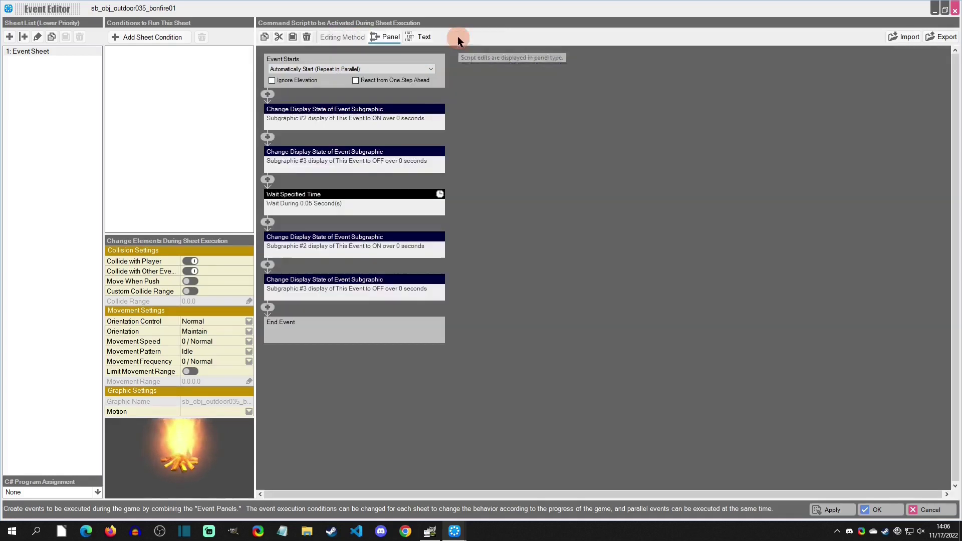
Set the pasted rows to hide #2 and show #3, then paste the wait after them.
left_click(324, 245)
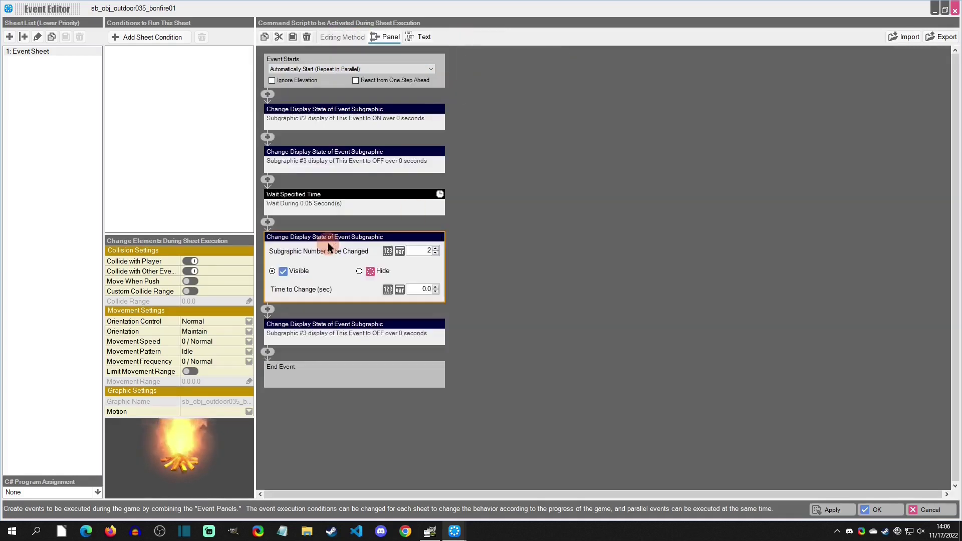
left_click(359, 271)
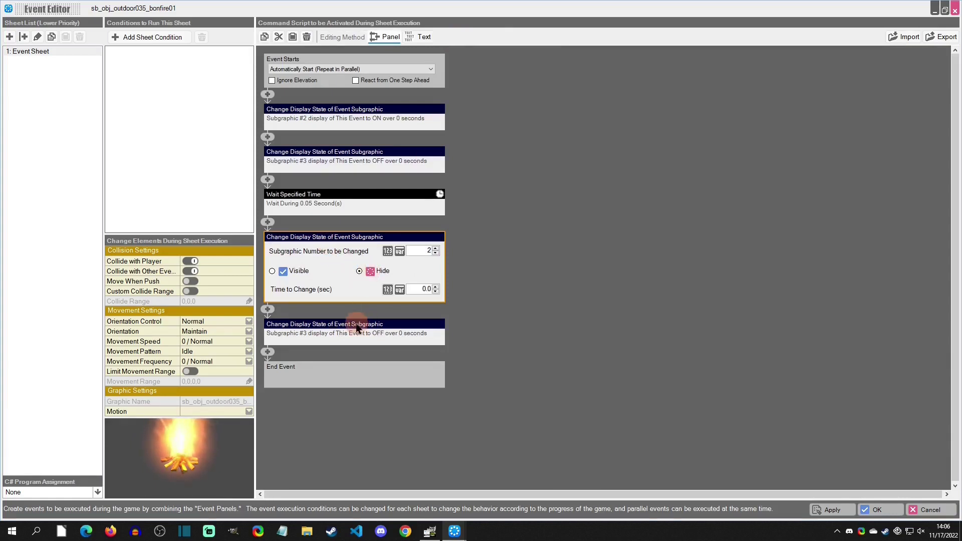
left_click(317, 333)
left_click(278, 314)
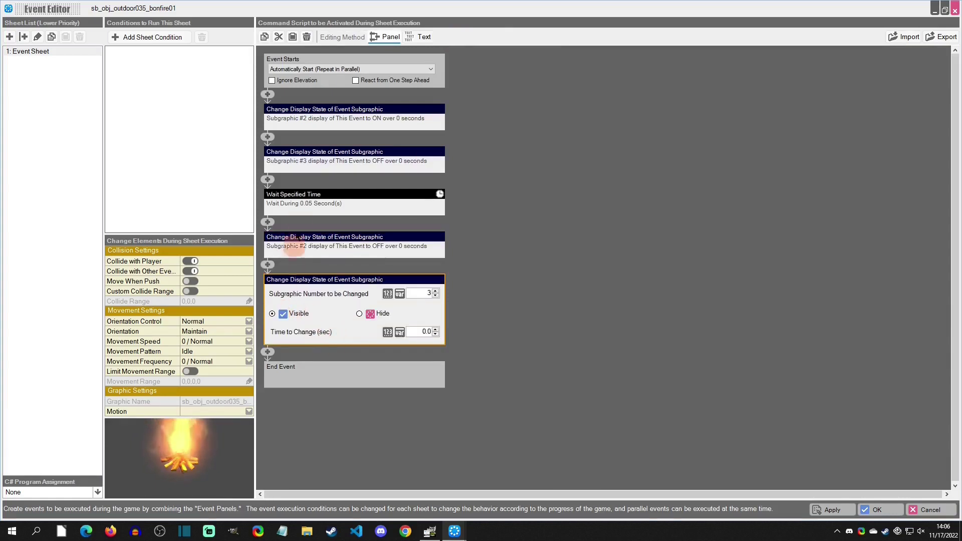
right_click(305, 193)
left_click(305, 196)
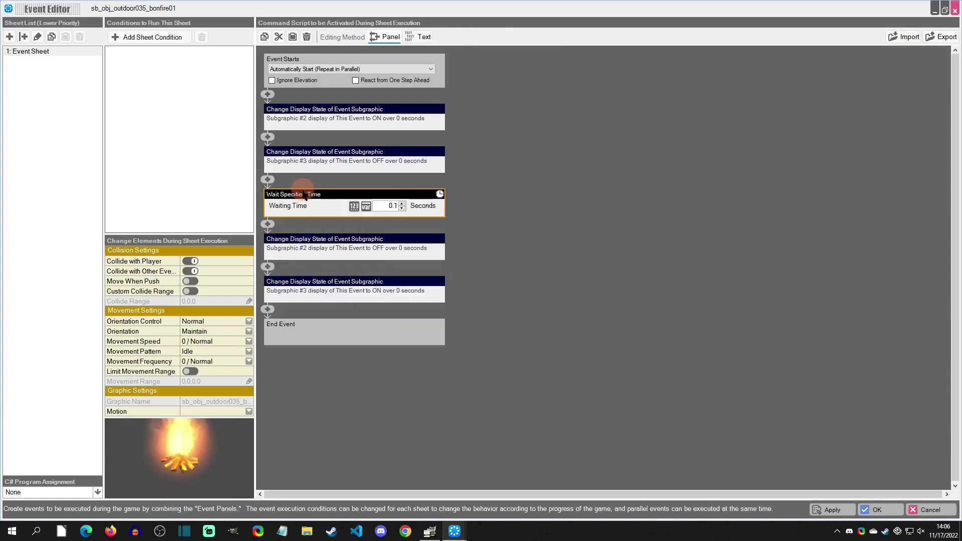
right_click(269, 313)
key("p")
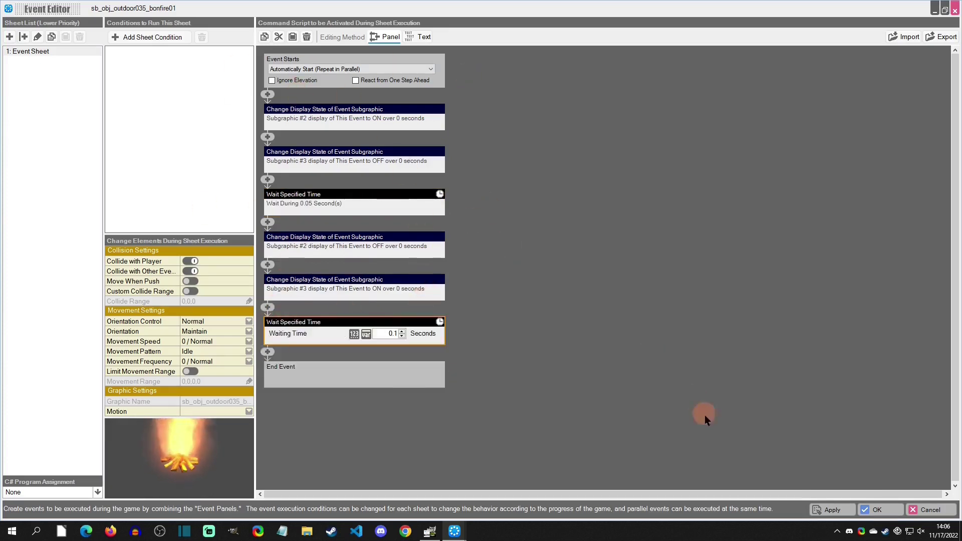
Save the bonfire event and walk the player toward the flickering fire in test play.
left_click(879, 510)
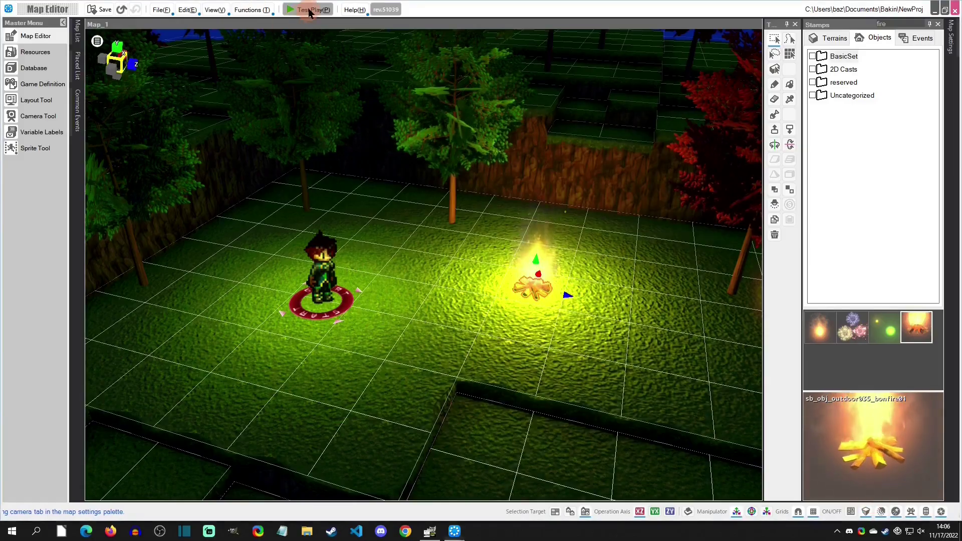
left_click(308, 9)
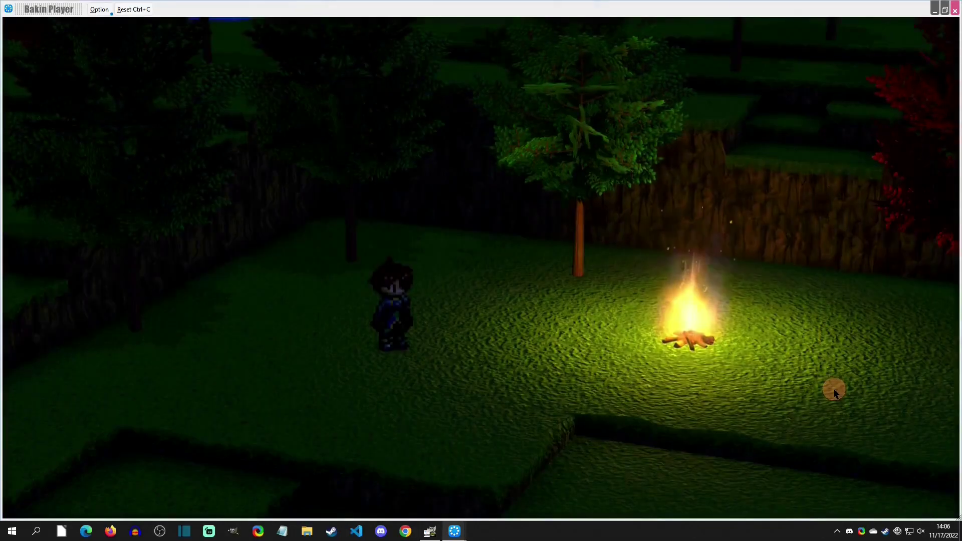
key("Right")
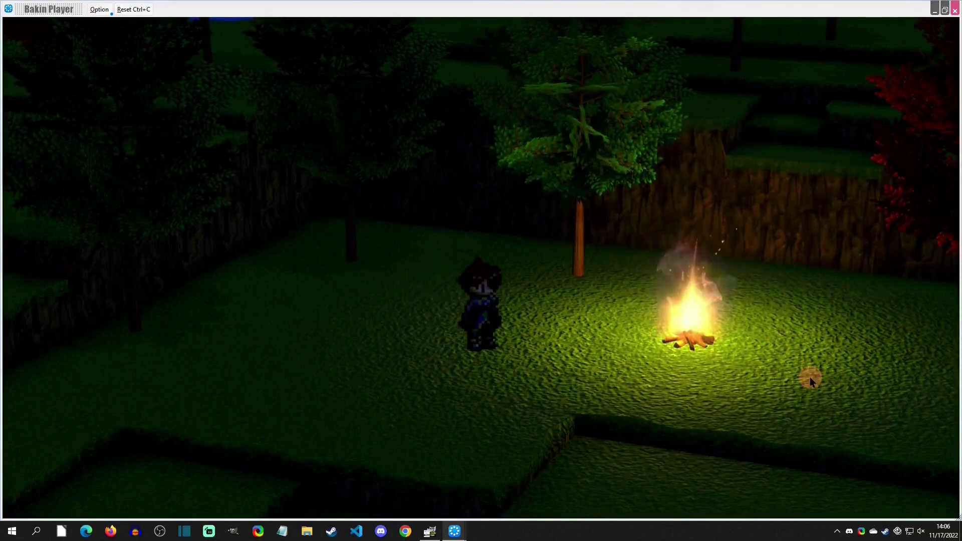
key("Right")
Open the bonfire's event script and change both wait steps to 0.1 seconds.
left_click(955, 10)
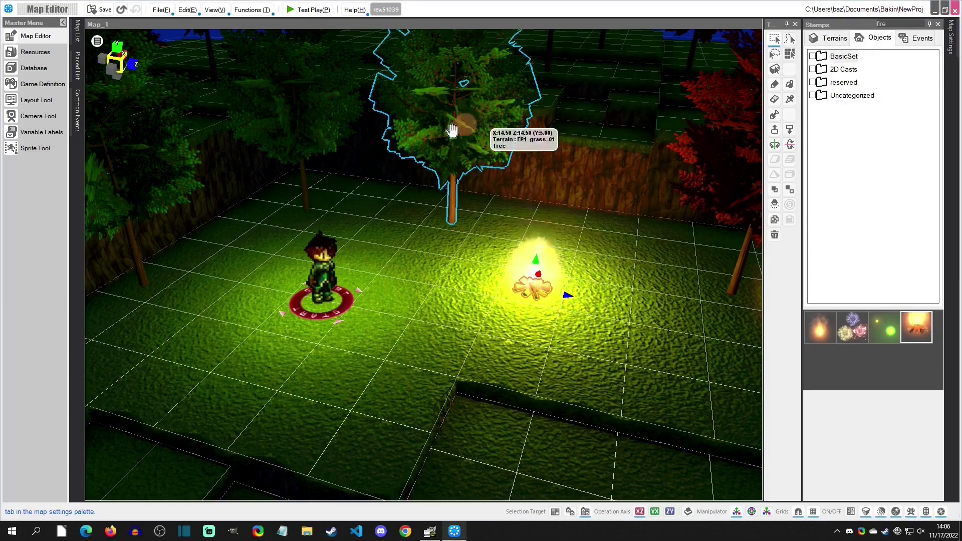
right_click(535, 291)
left_click(552, 289)
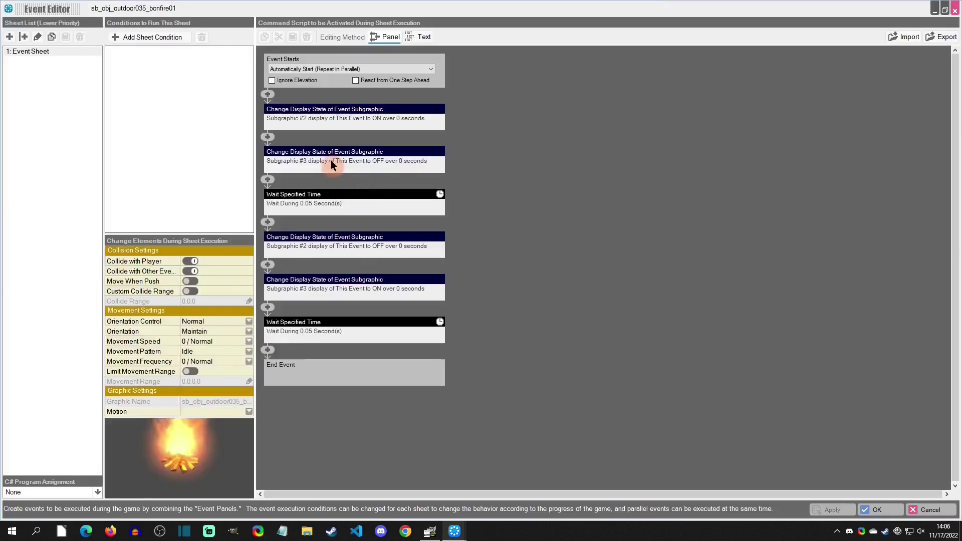
left_click(326, 198)
left_click(384, 205)
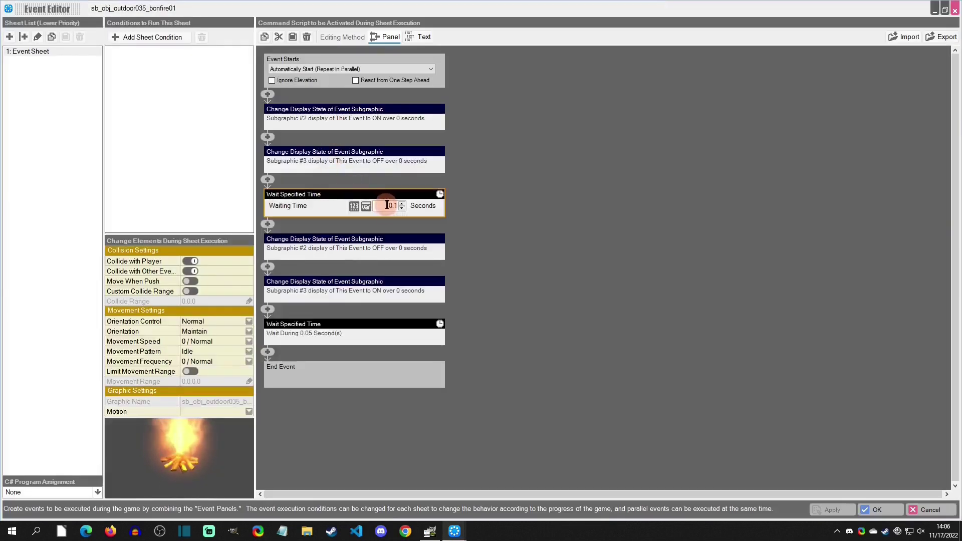
left_click(345, 327)
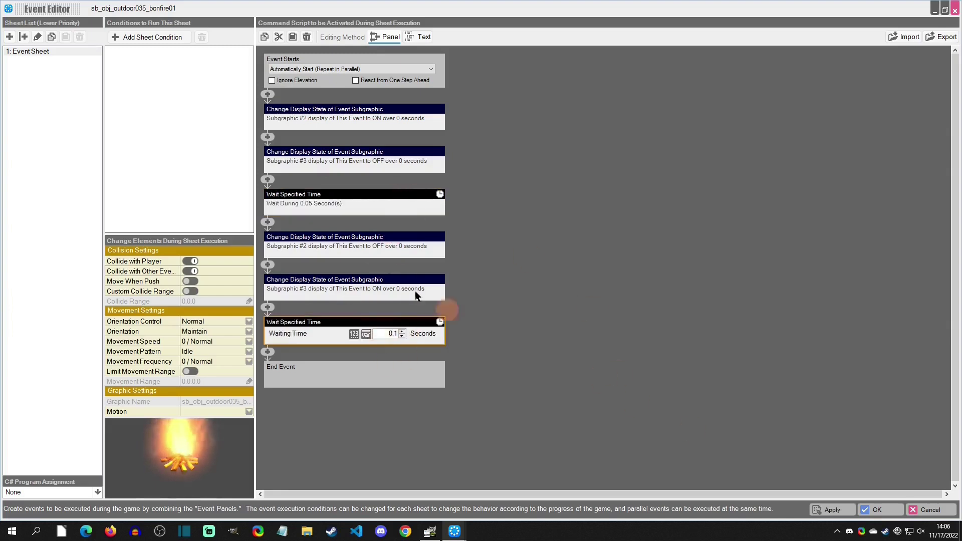
left_click(363, 200)
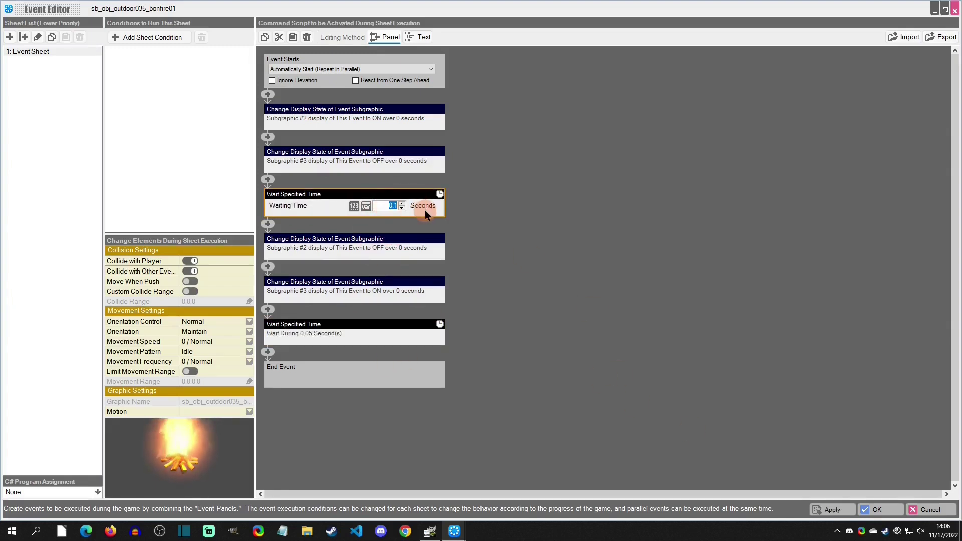
left_click(377, 335)
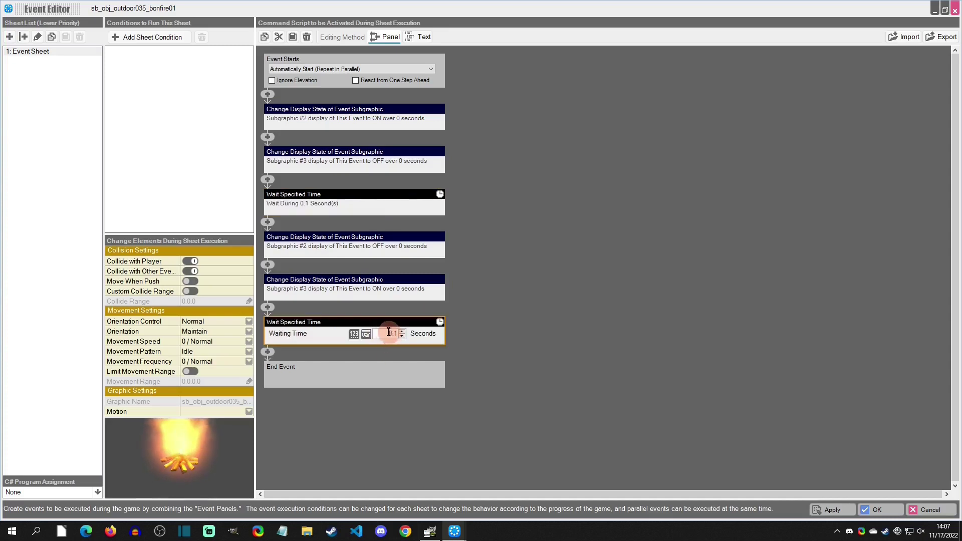
left_click(489, 338)
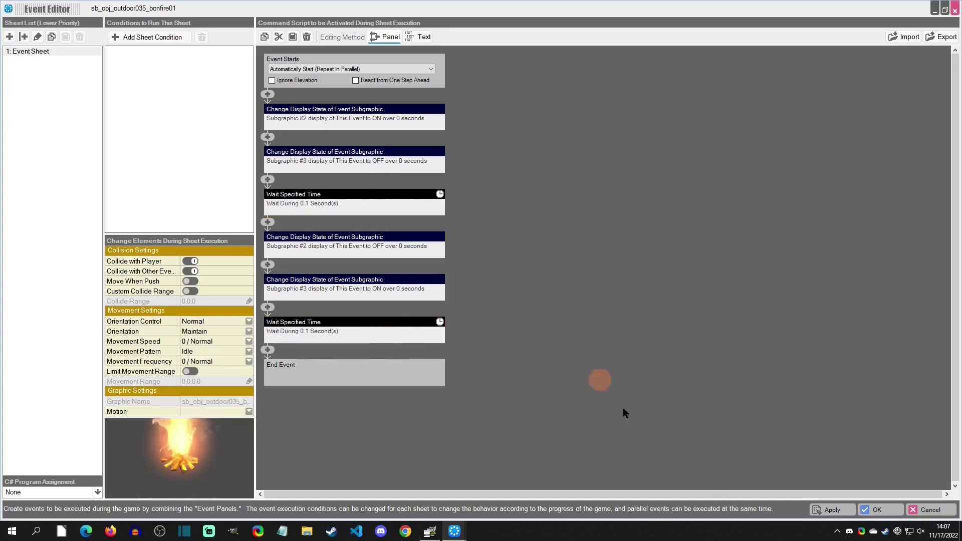
left_click(877, 510)
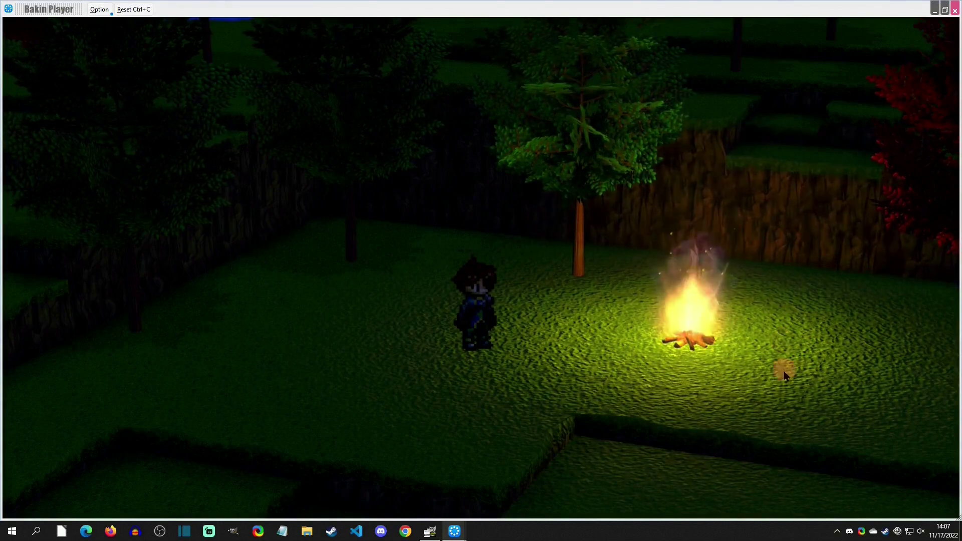
key("Right")
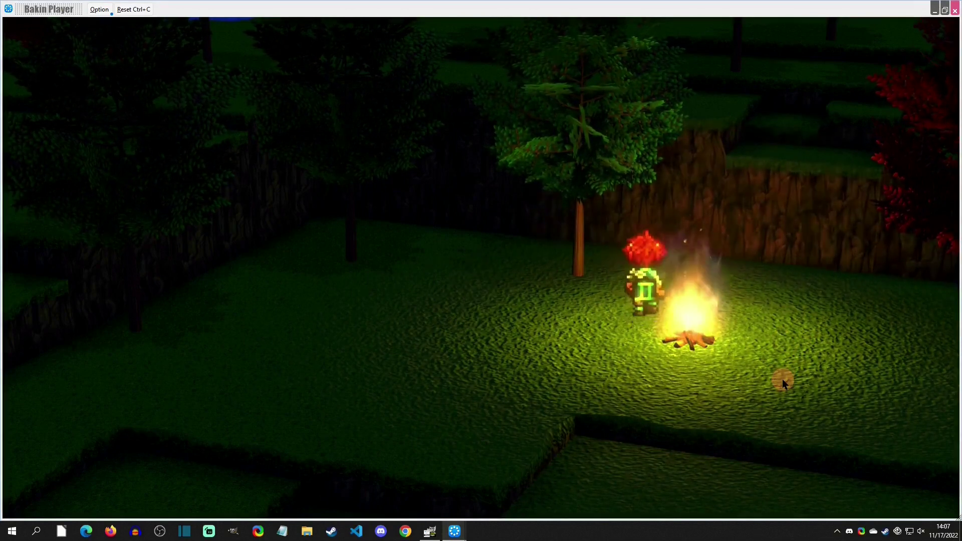
key("Right")
key("Left")
key("Left")
key("Left")
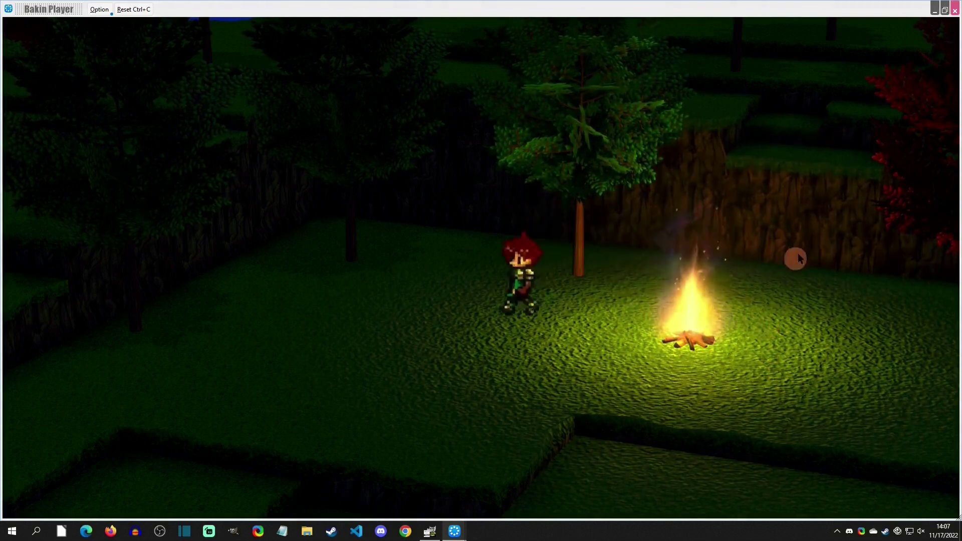
key("Left")
key("Right")
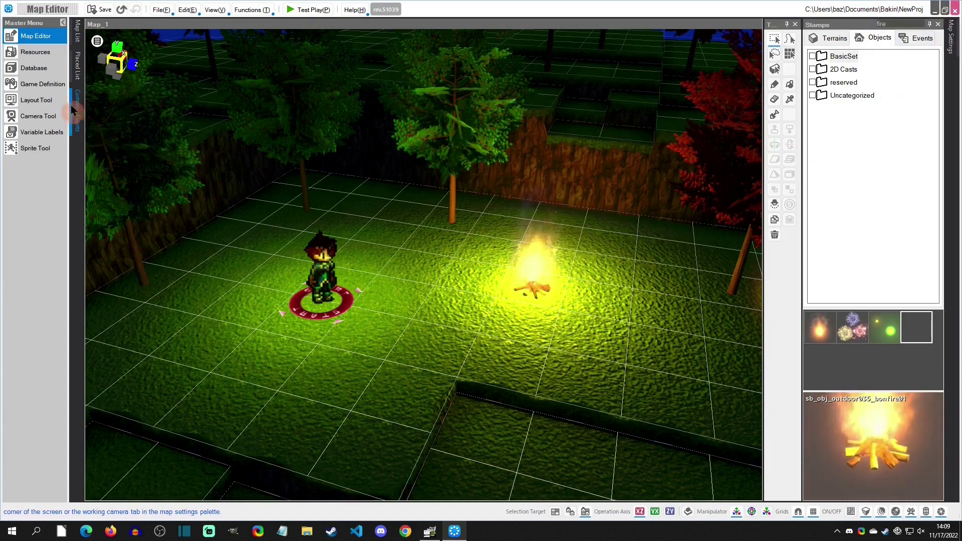
Copy Hero A_2's Sub1 subgraphic and paste it as Sub2.
left_click(35, 51)
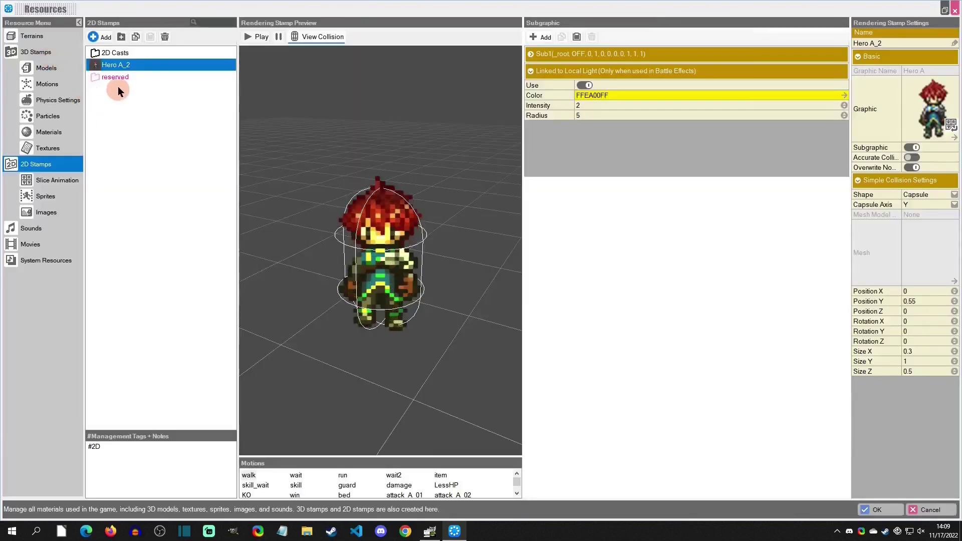
left_click(561, 55)
left_click(561, 37)
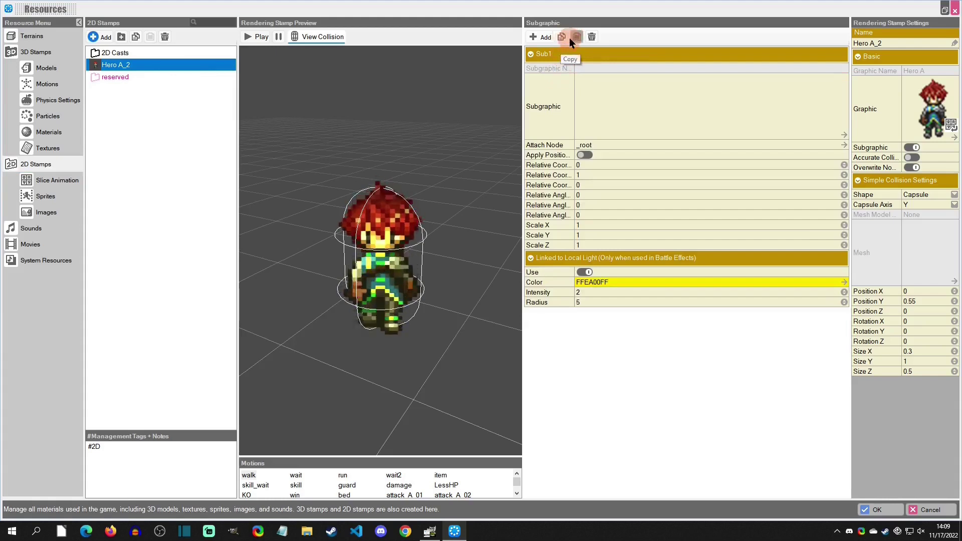
left_click(576, 37)
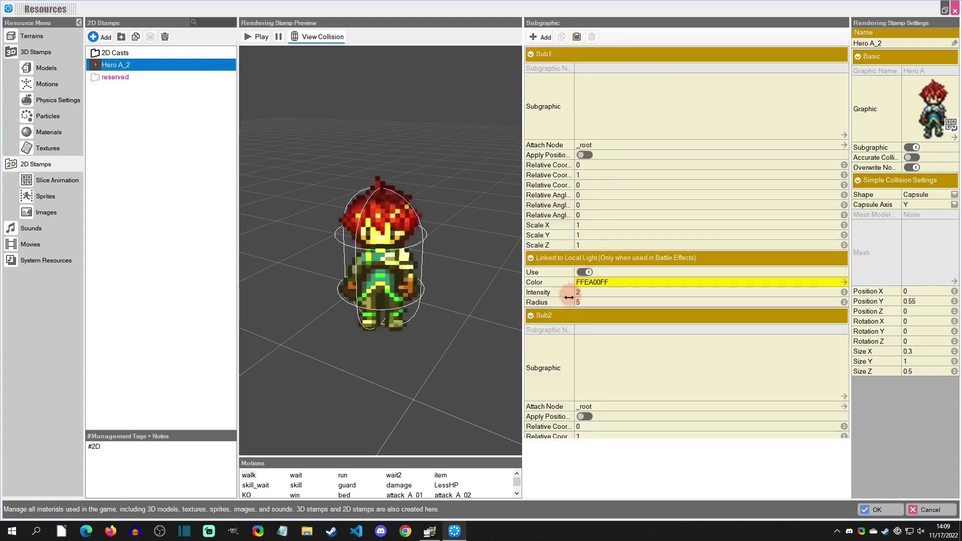
left_click(570, 56)
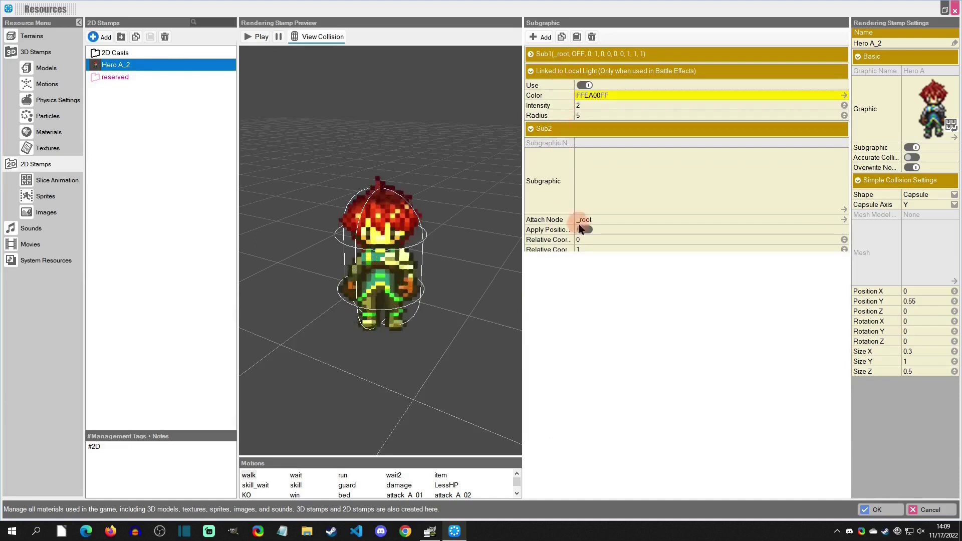
left_click(579, 130)
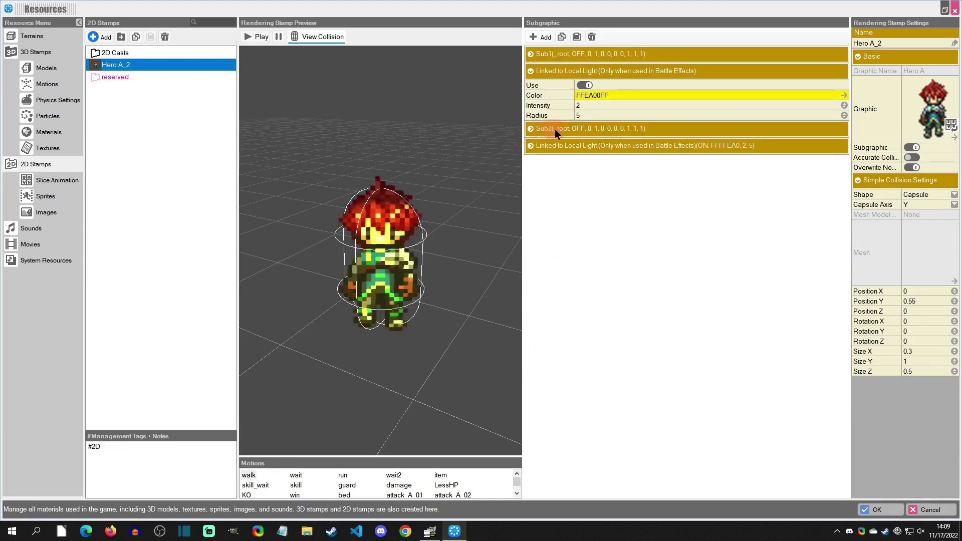
left_click(554, 129)
left_click(572, 129)
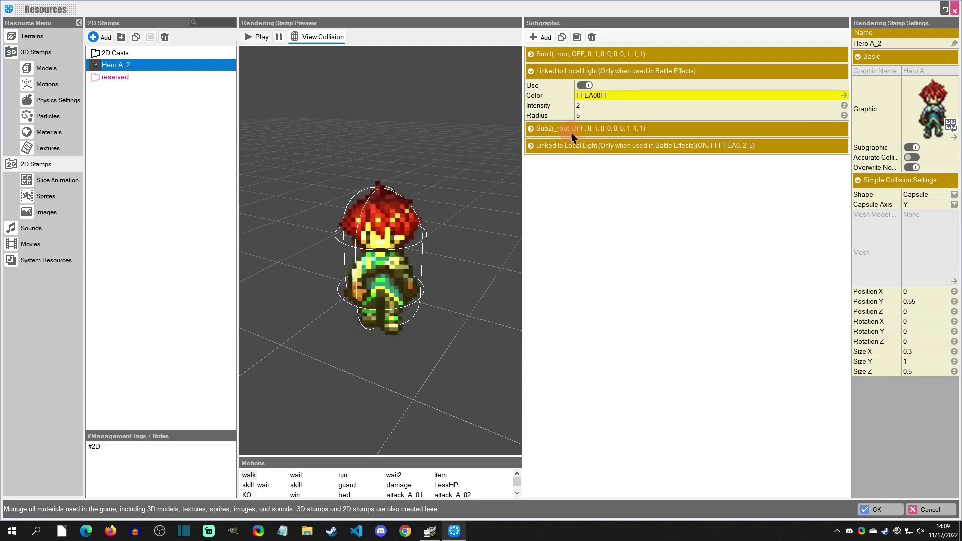
Set Sub2's local light intensity to 2.3 and radius to 5.3.
left_click(584, 146)
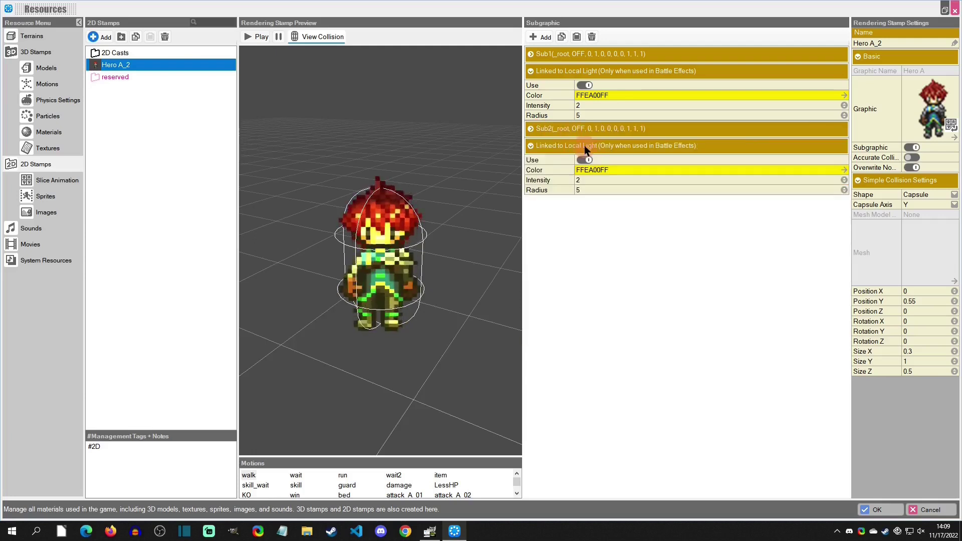
left_click(588, 181)
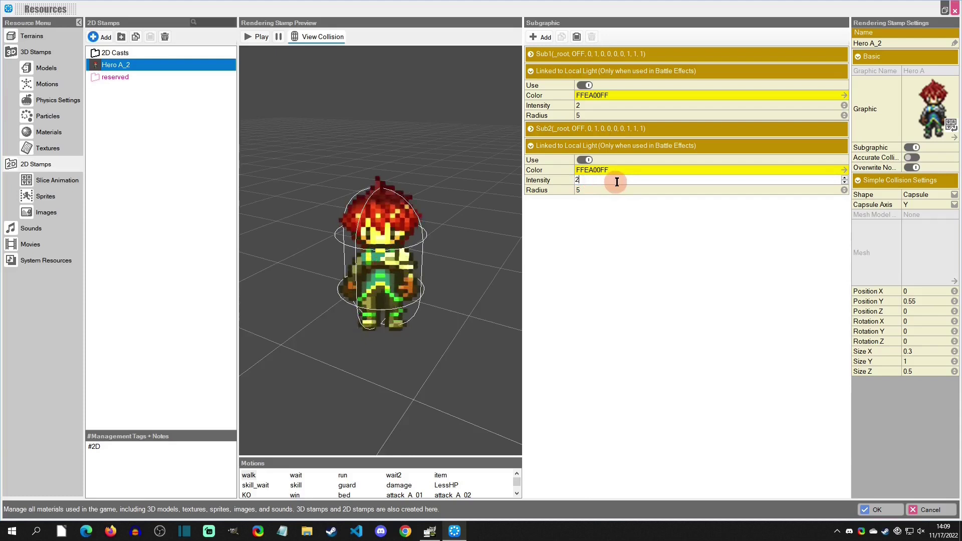
left_click(602, 191)
type("2")
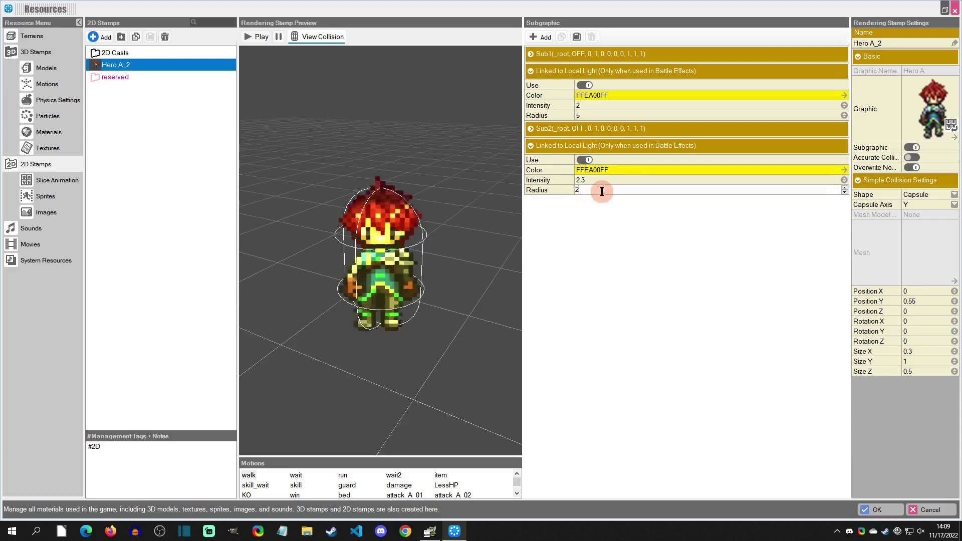
key("BackSpace")
type("5.3")
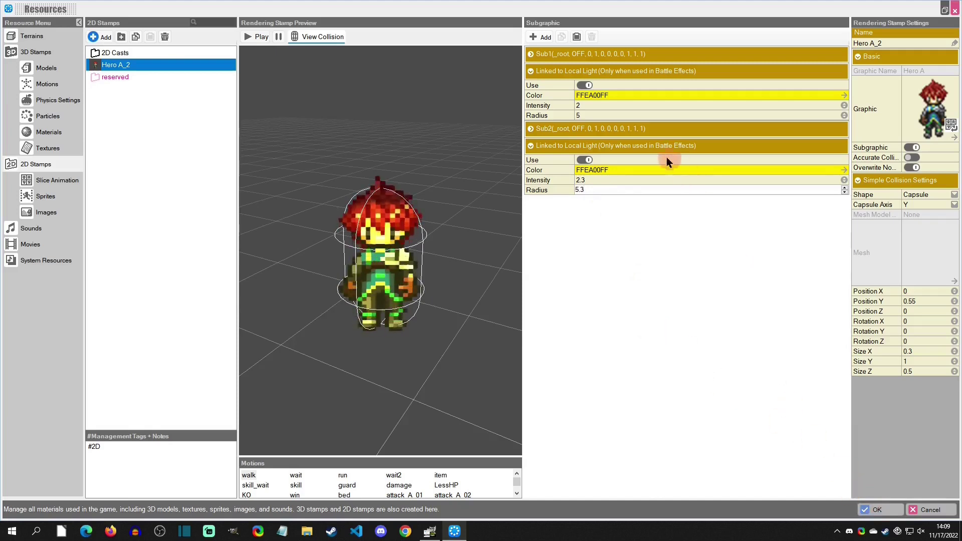
Close resources, open the LightManager common event, and set Event Starts to Repeat in Parallel.
left_click(878, 510)
left_click(78, 111)
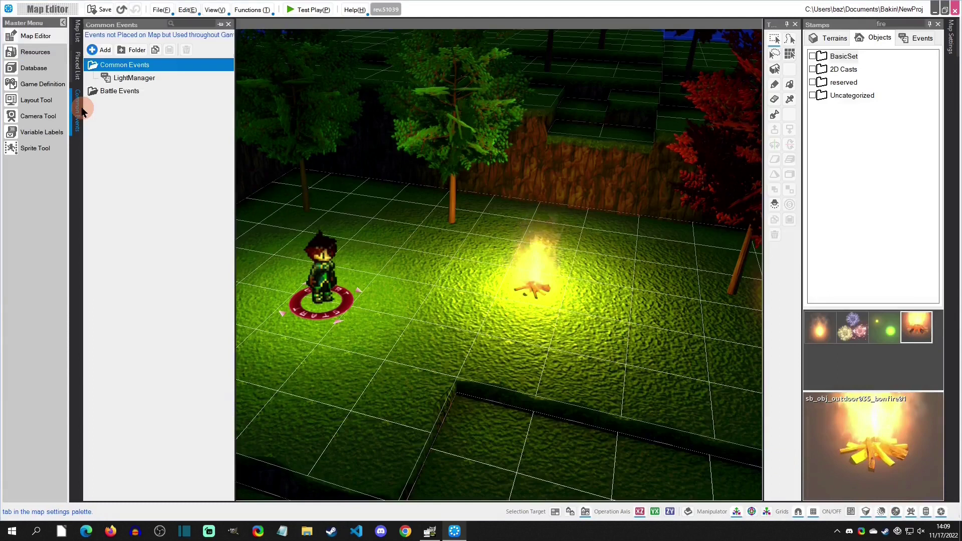
left_click(130, 89)
double_click(128, 80)
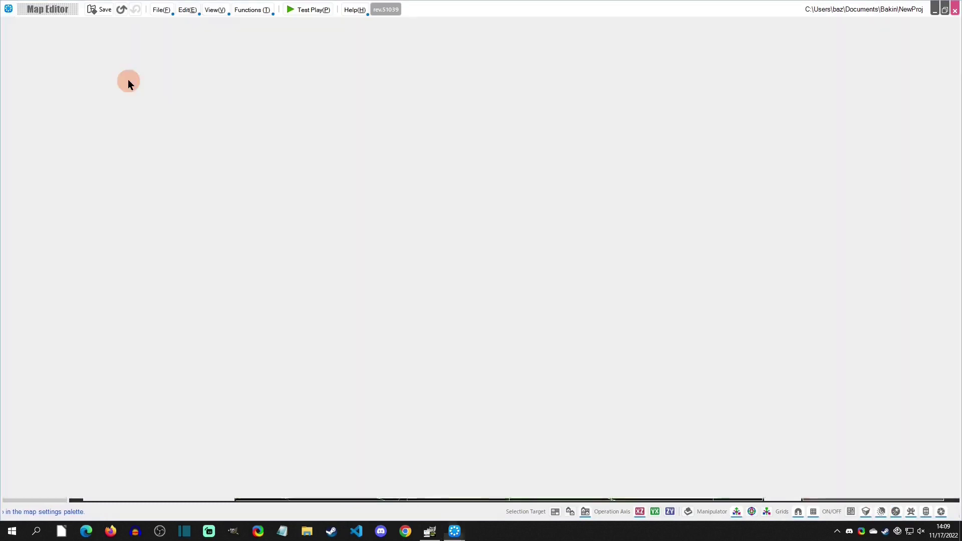
left_click(351, 68)
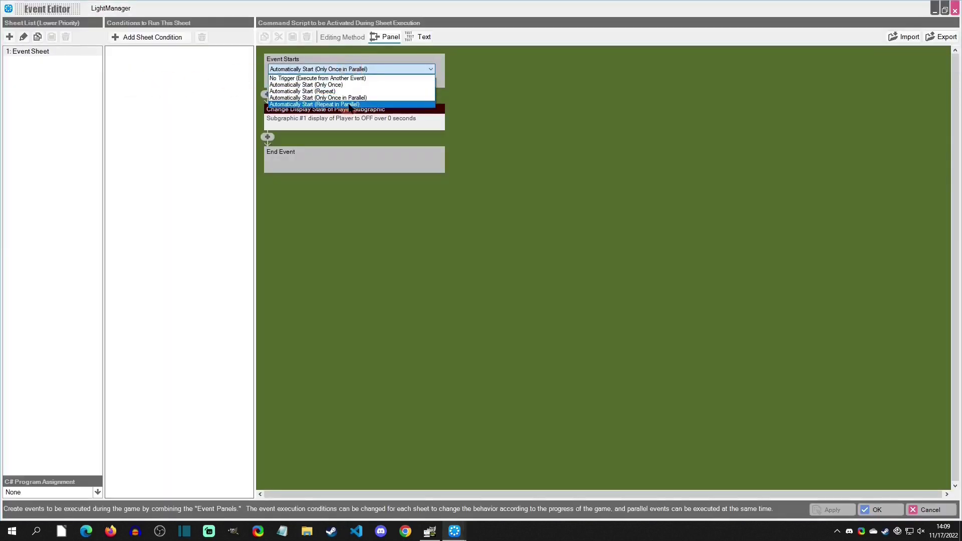
left_click(319, 107)
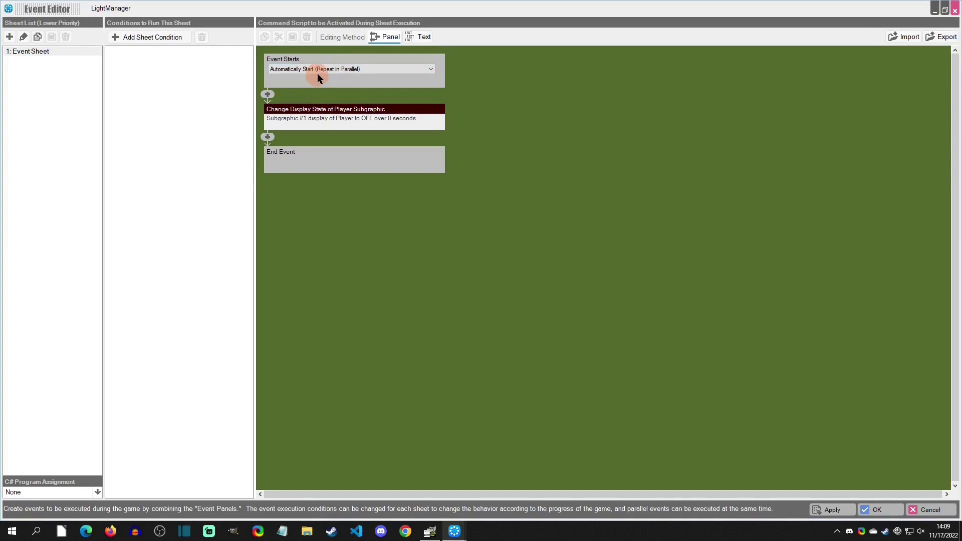
Copy the subgraphic display command and paste it until there are four toggle commands.
left_click(322, 113)
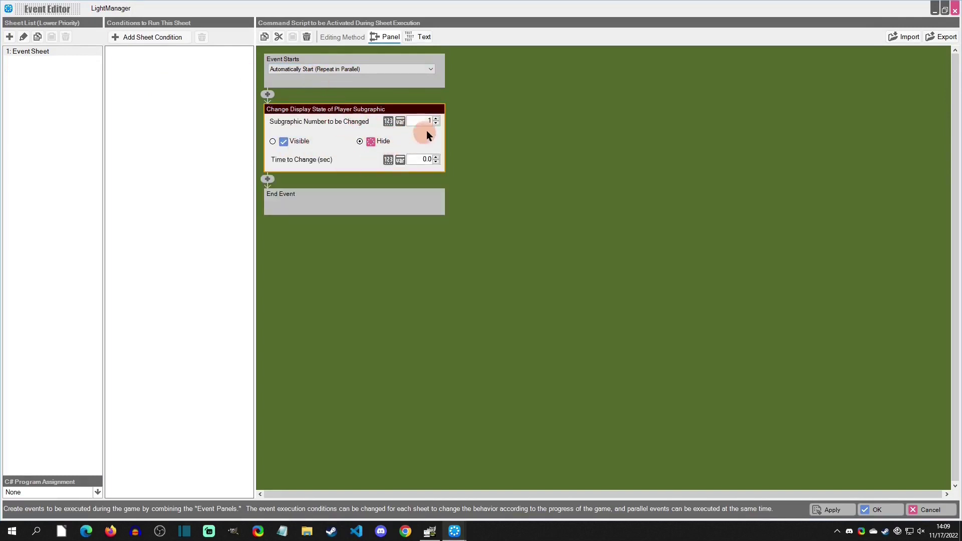
right_click(346, 113)
left_click(375, 127)
left_click(257, 183)
right_click(264, 184)
left_click(266, 181)
key("ctrl+v")
left_click(267, 222)
key("ctrl+v")
left_click(269, 266)
key("ctrl+v")
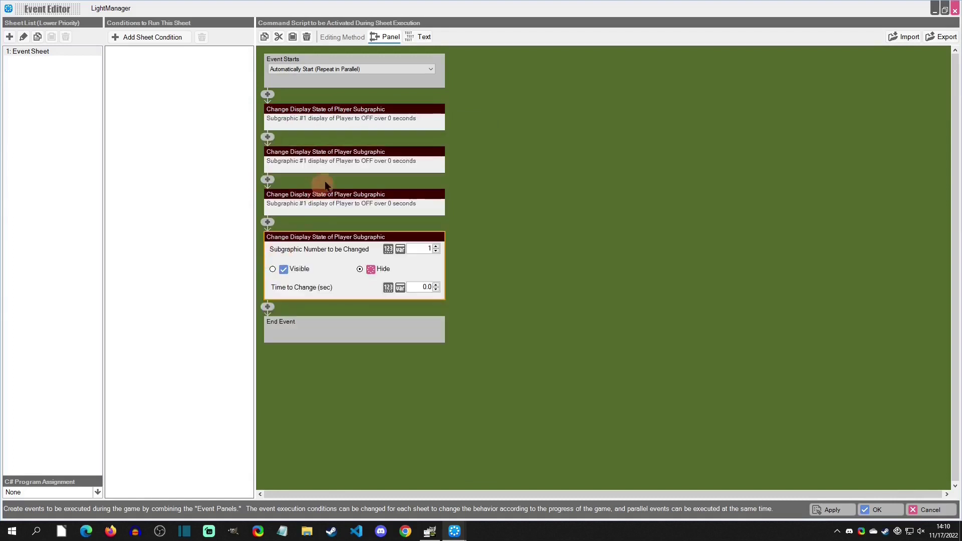
Set the copied commands to subgraphics #2, #1 and #2 so the four toggles alternate.
left_click(349, 157)
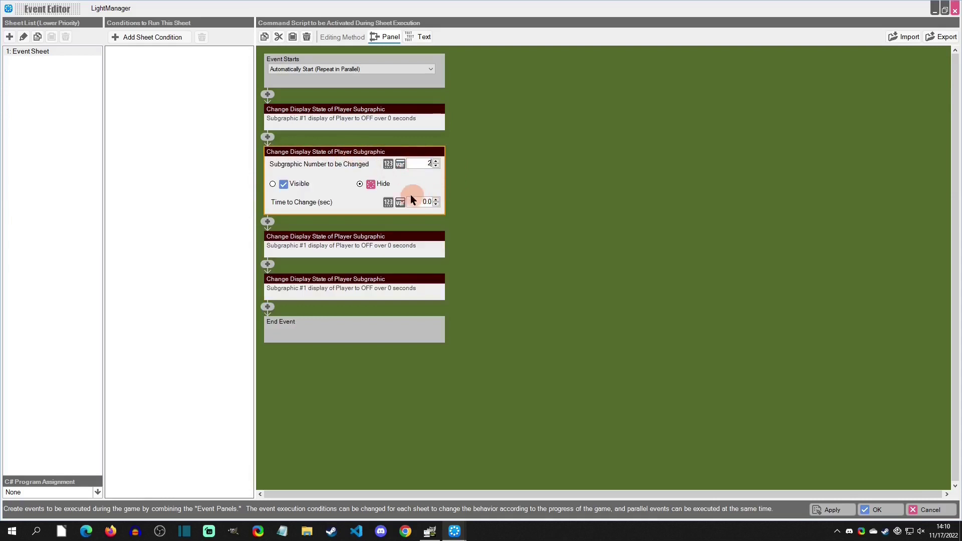
left_click(301, 185)
left_click(392, 246)
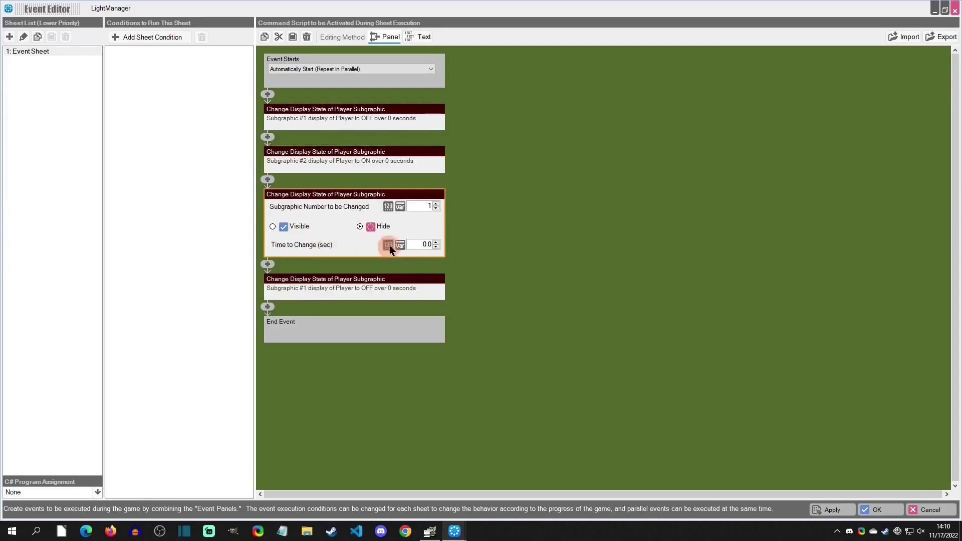
left_click(299, 227)
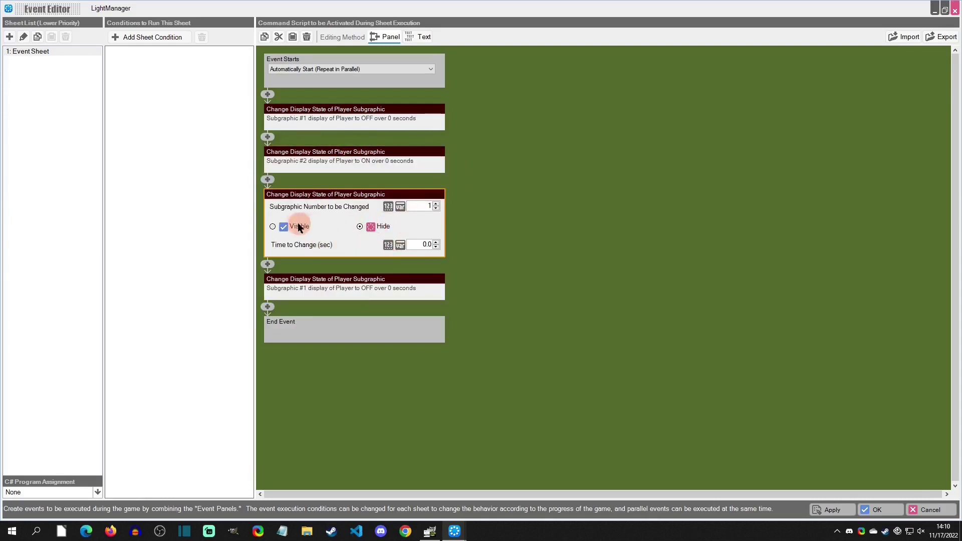
left_click(320, 287)
left_click(406, 270)
type("2")
left_click(372, 270)
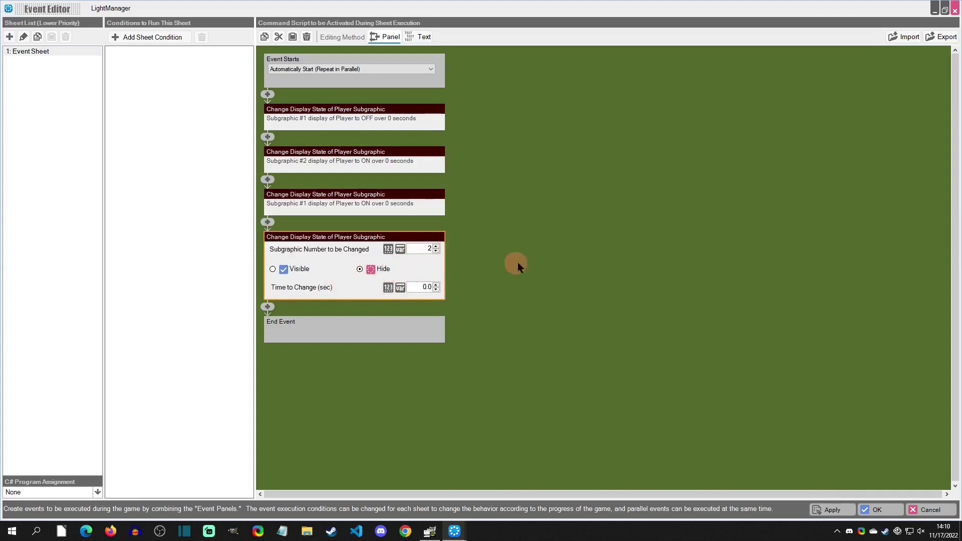
left_click(518, 263)
Add a Wait Specified Time of 0.1 seconds and paste copies between the toggles and before End Event.
left_click(270, 181)
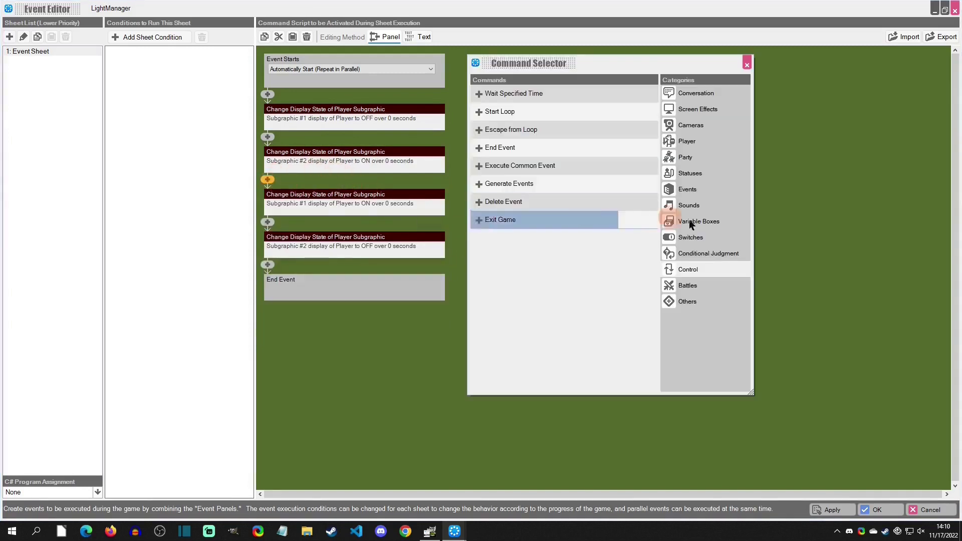
left_click(521, 95)
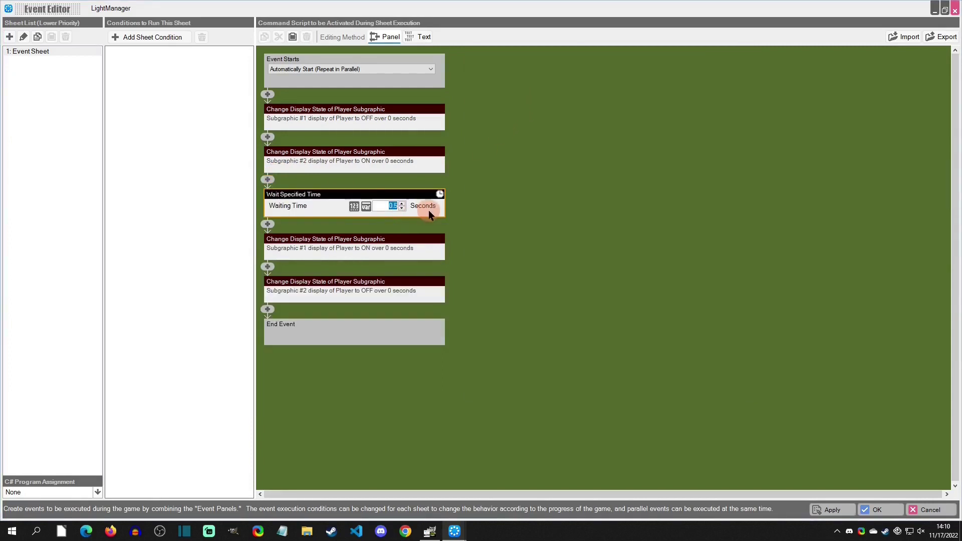
type("1")
right_click(287, 197)
left_click(286, 265)
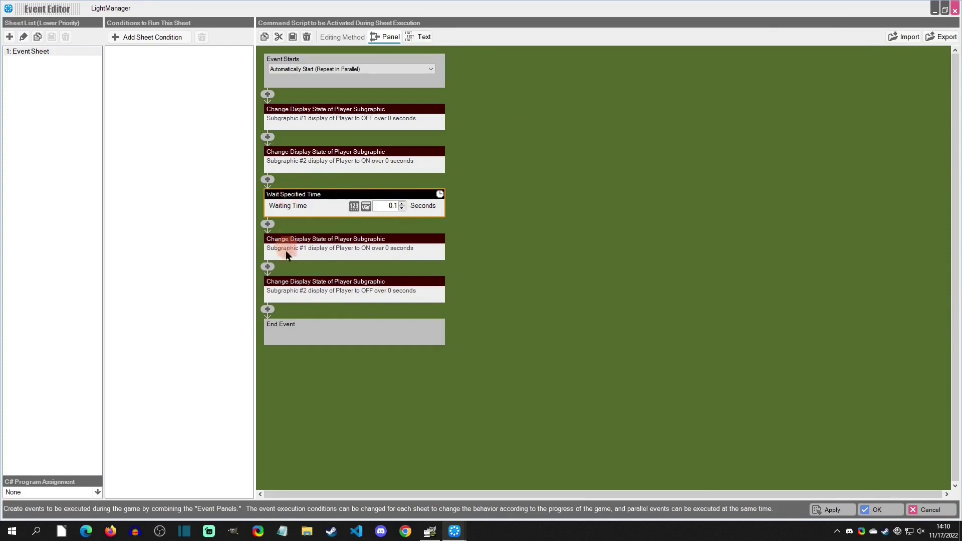
right_click(303, 198)
left_click(294, 200)
left_click(272, 304)
right_click(270, 312)
key("p")
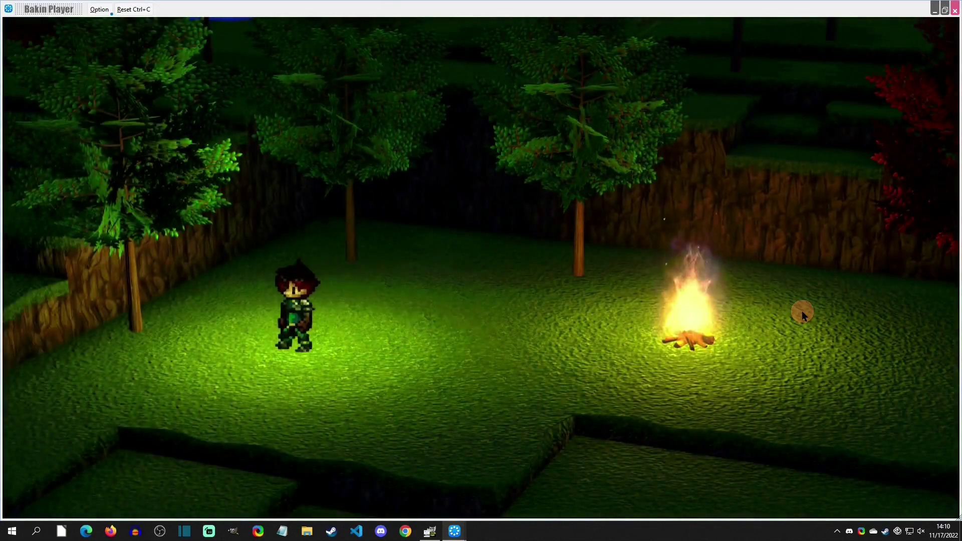
Walk the hero right, up and down in test play, then close the Bakin Player.
key("Right")
key("Up")
key("Down")
key("alt+F4")
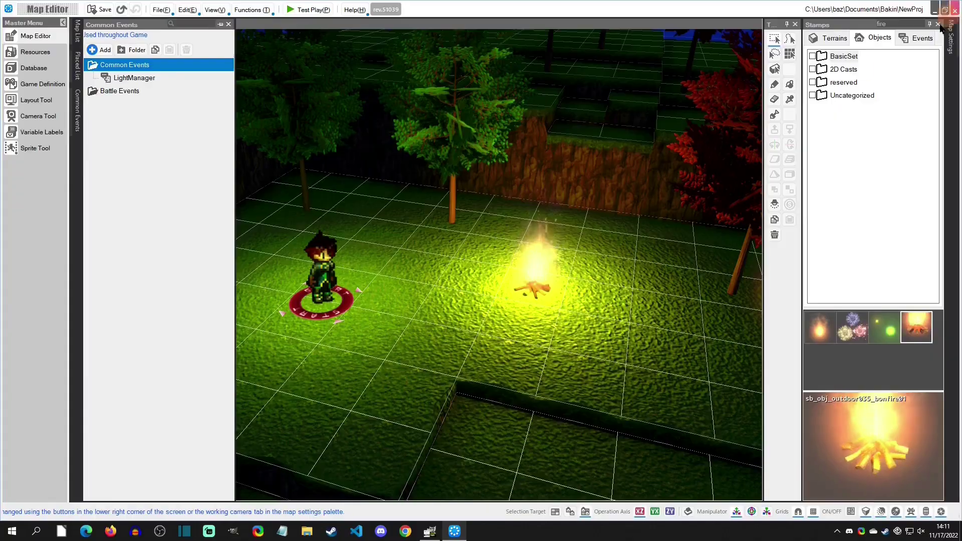
Reopen LightManager and switch its first Wait Specified Time to a directly entered 0.1 seconds.
left_click(140, 78)
double_click(140, 78)
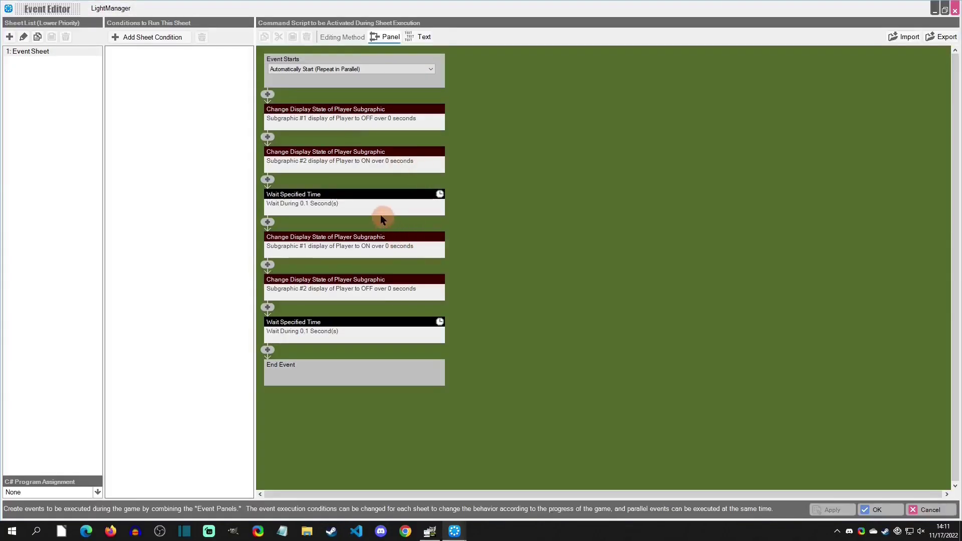
left_click(375, 208)
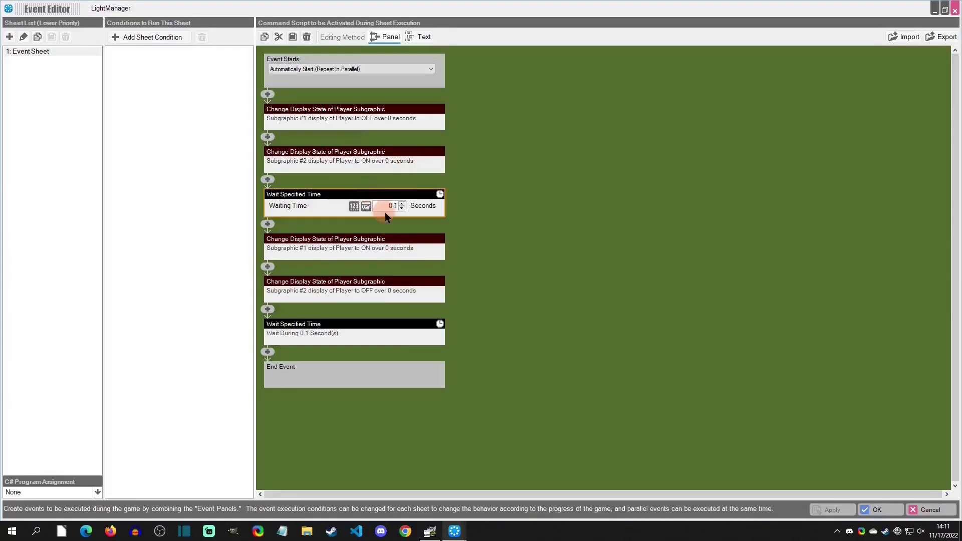
left_click(356, 207)
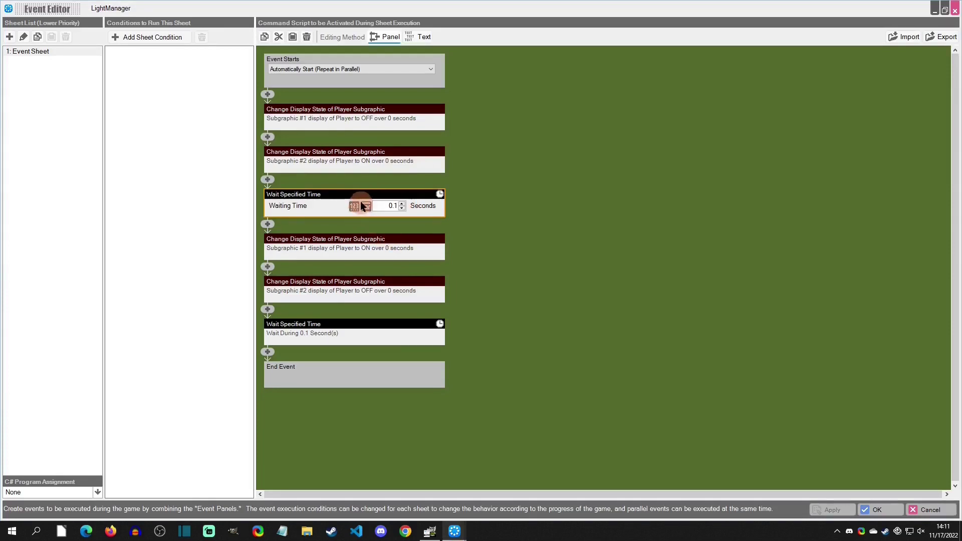